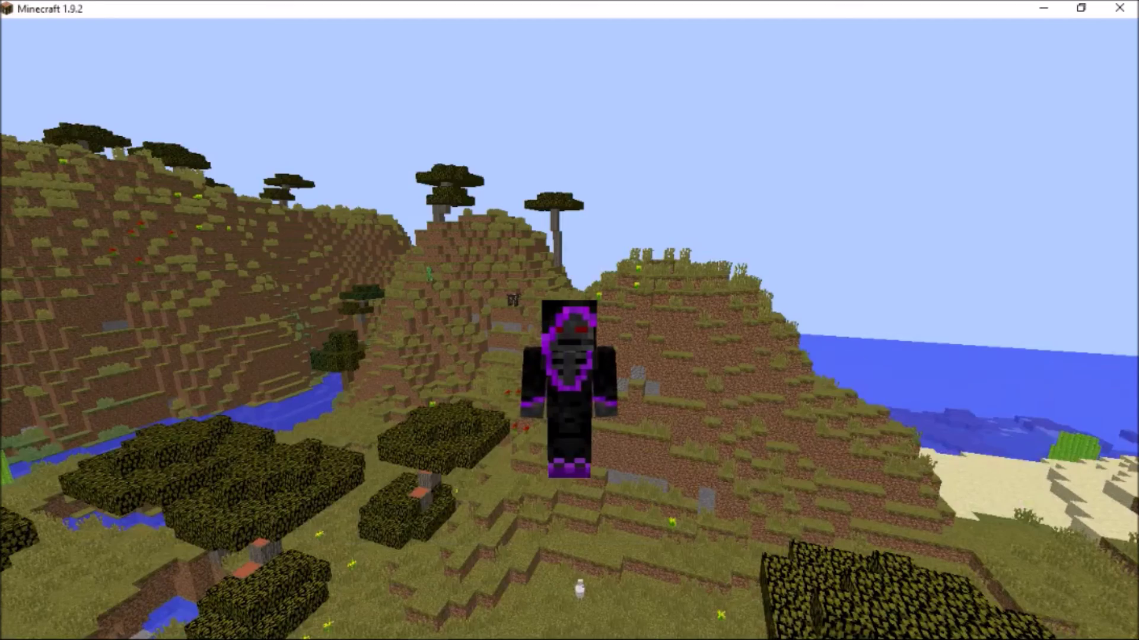
{"action": "key", "text": "space"}
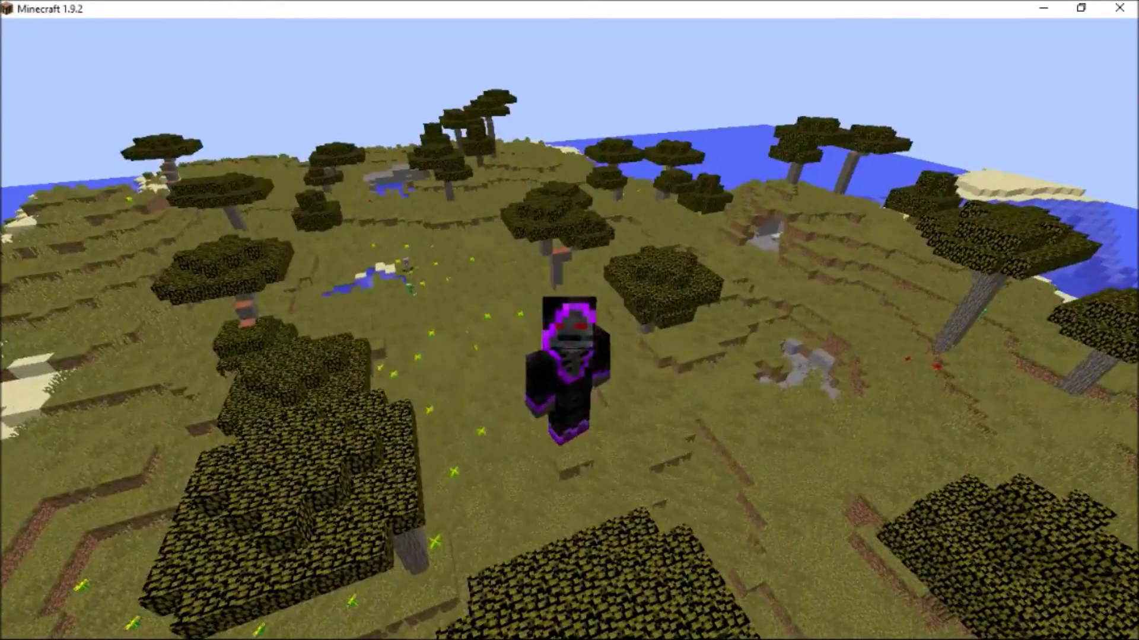
{"action": "mouse_move", "coordinate": [569, 321]}
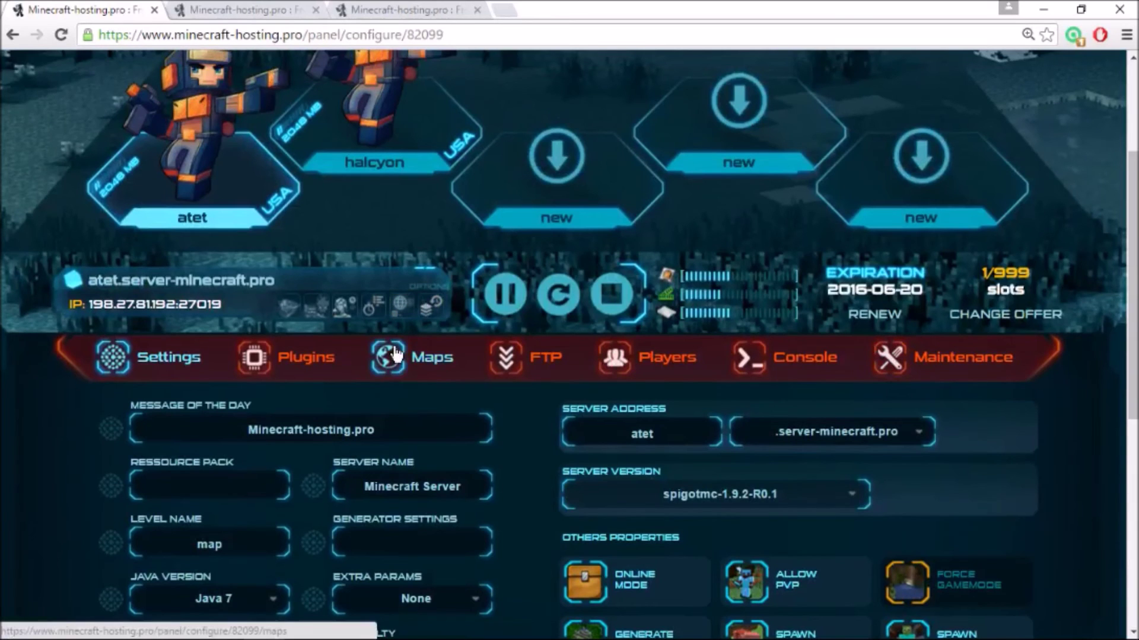
Search the server's plugin catalogue for "dynmap" and open the list of available versions of the dynmap plugin
{"action": "scroll", "coordinate": [394, 355], "scroll_direction": "down", "scroll_amount": 3}
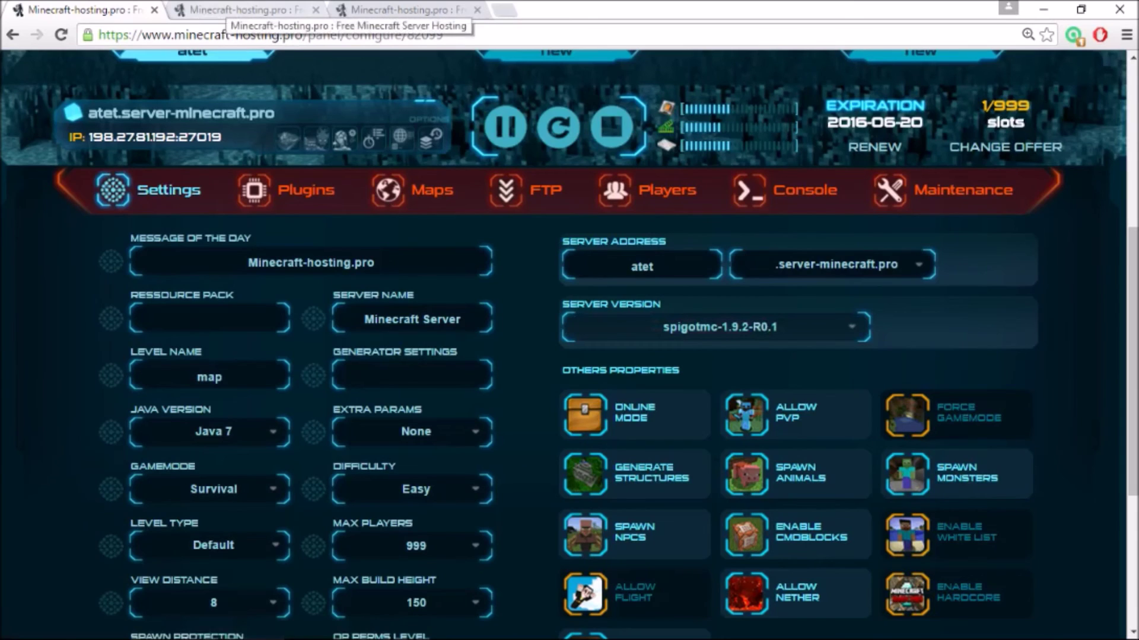
{"action": "left_click", "coordinate": [235, 10]}
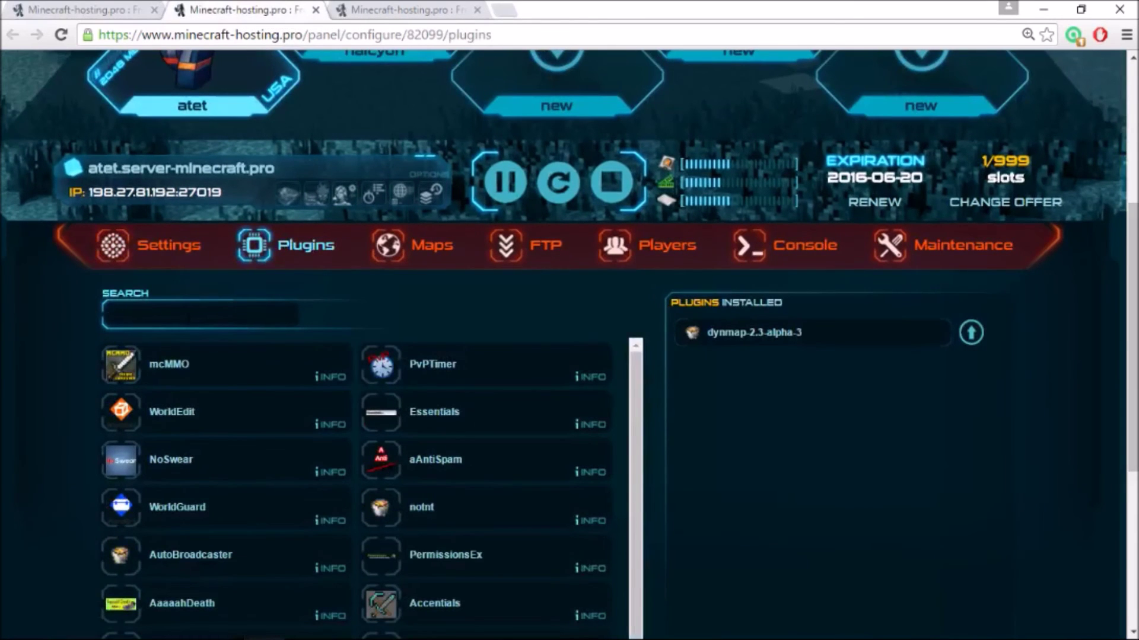
{"action": "type", "text": "dynmap"}
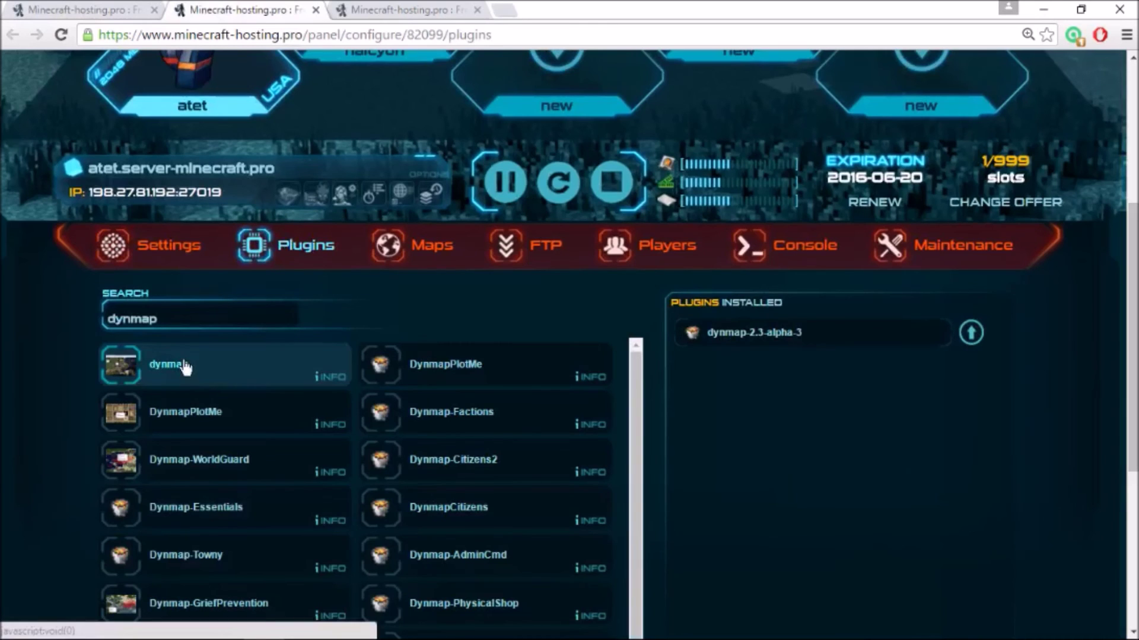
{"action": "left_click", "coordinate": [190, 361]}
{"action": "scroll", "coordinate": [34, 402], "scroll_direction": "down", "scroll_amount": 1}
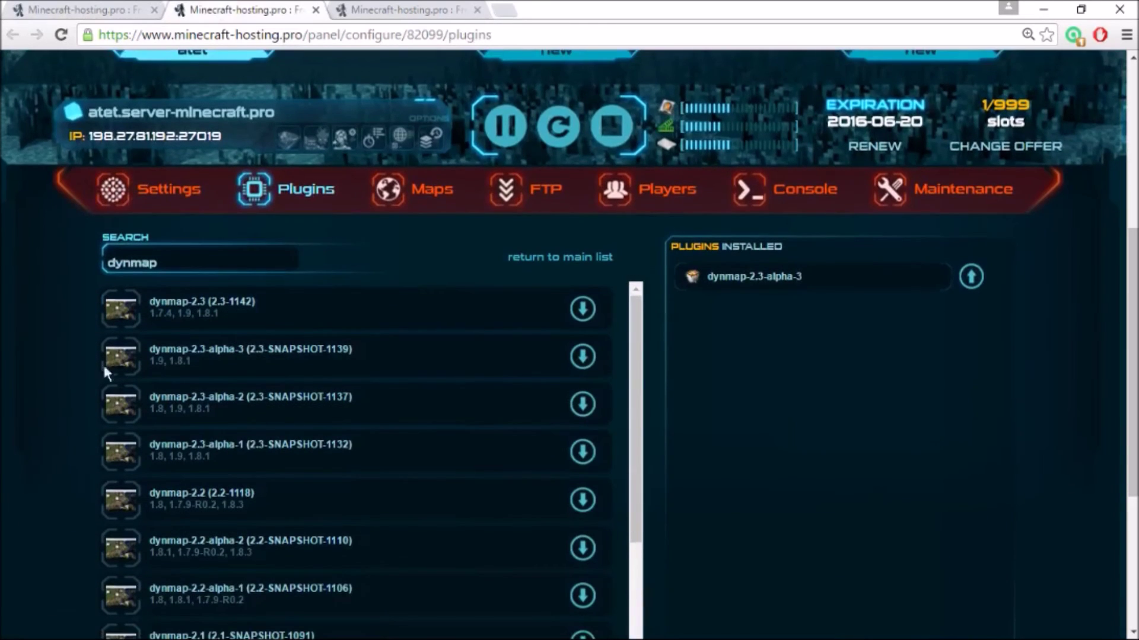
Compare the dynmap-2.3-alpha-3 and dynmap-2.3 entries and the Minecraft versions each one supports
{"action": "left_click_drag", "start_coordinate": [354, 348], "coordinate": [155, 350]}
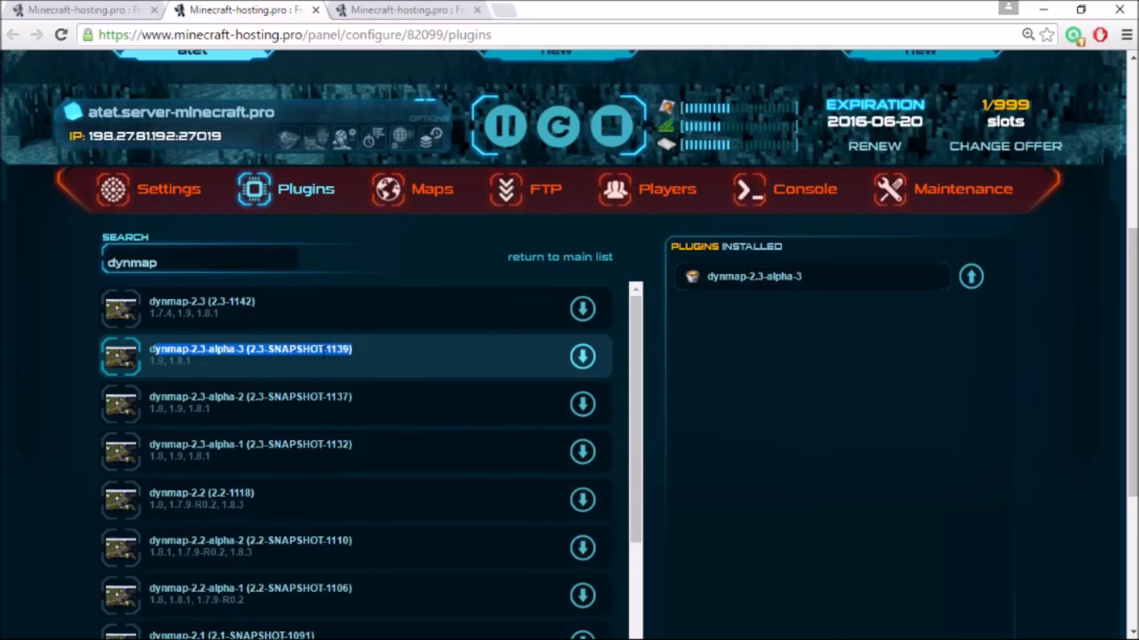
{"action": "left_click", "coordinate": [836, 350]}
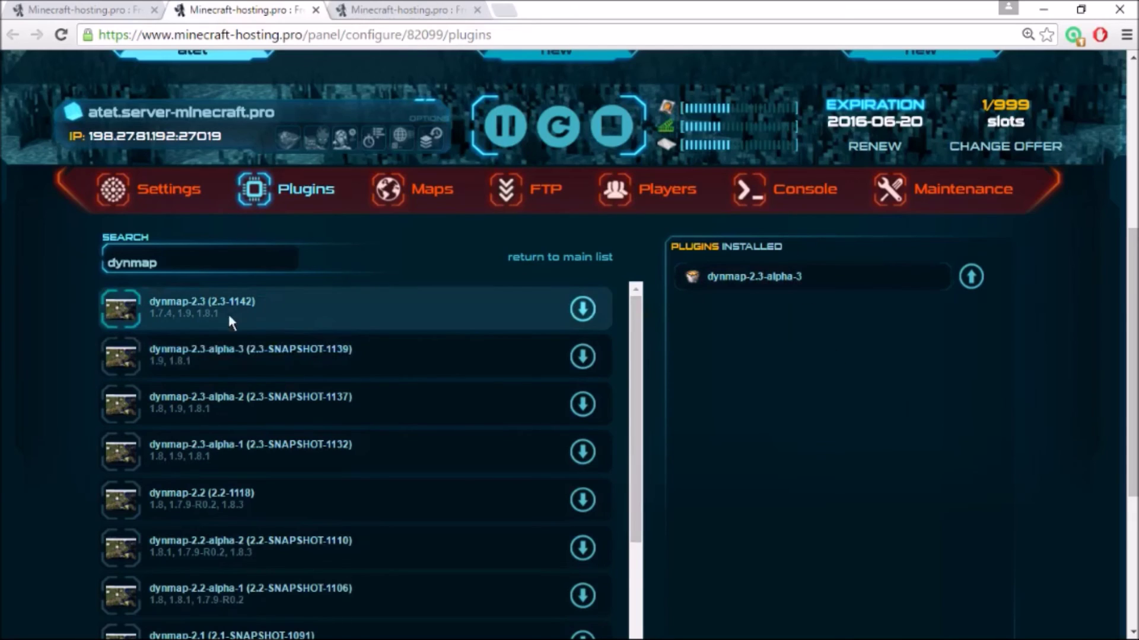
{"action": "left_click_drag", "start_coordinate": [233, 316], "coordinate": [148, 300]}
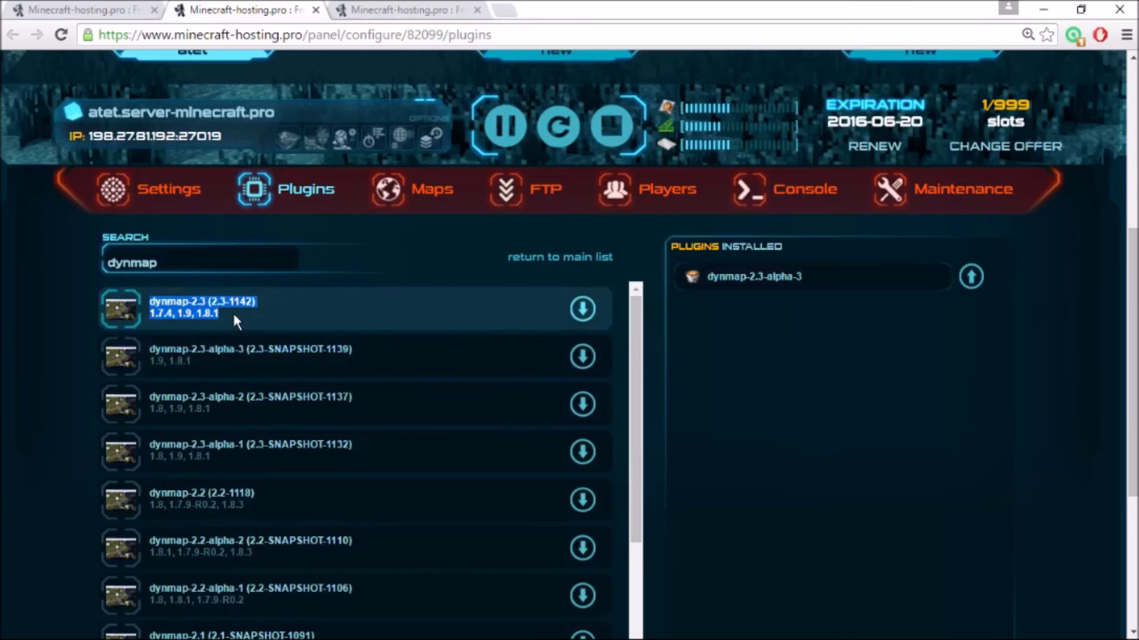
{"action": "left_click_drag", "start_coordinate": [197, 363], "coordinate": [156, 361]}
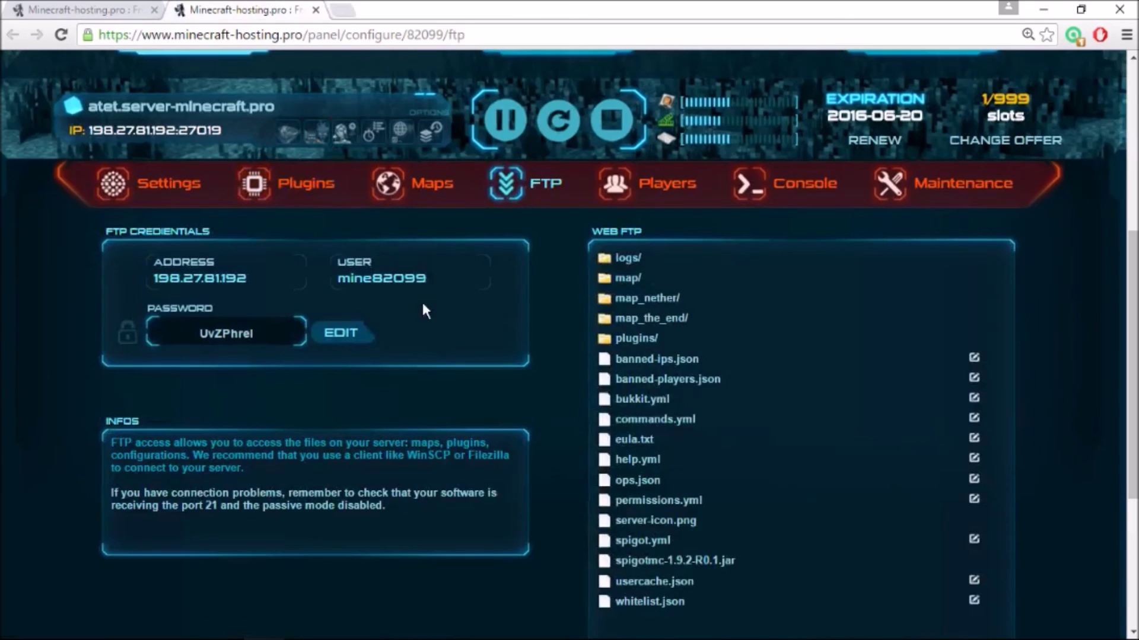
Open configuration.txt from the plugins/dynmap folder of the web FTP for editing
{"action": "left_click", "coordinate": [632, 338]}
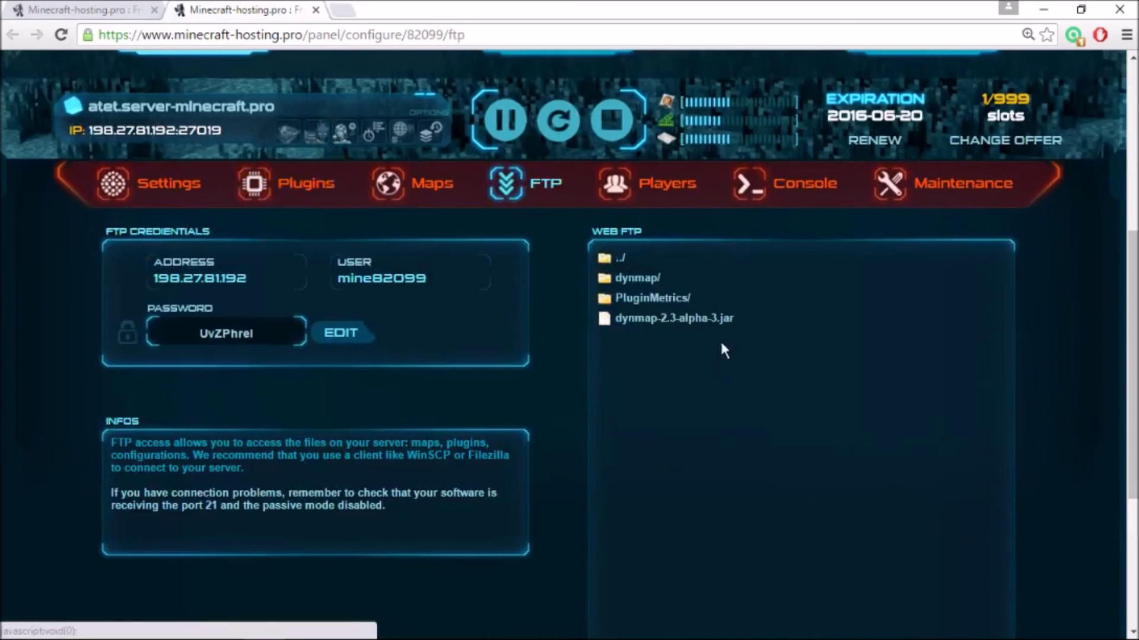
{"action": "left_click", "coordinate": [637, 278]}
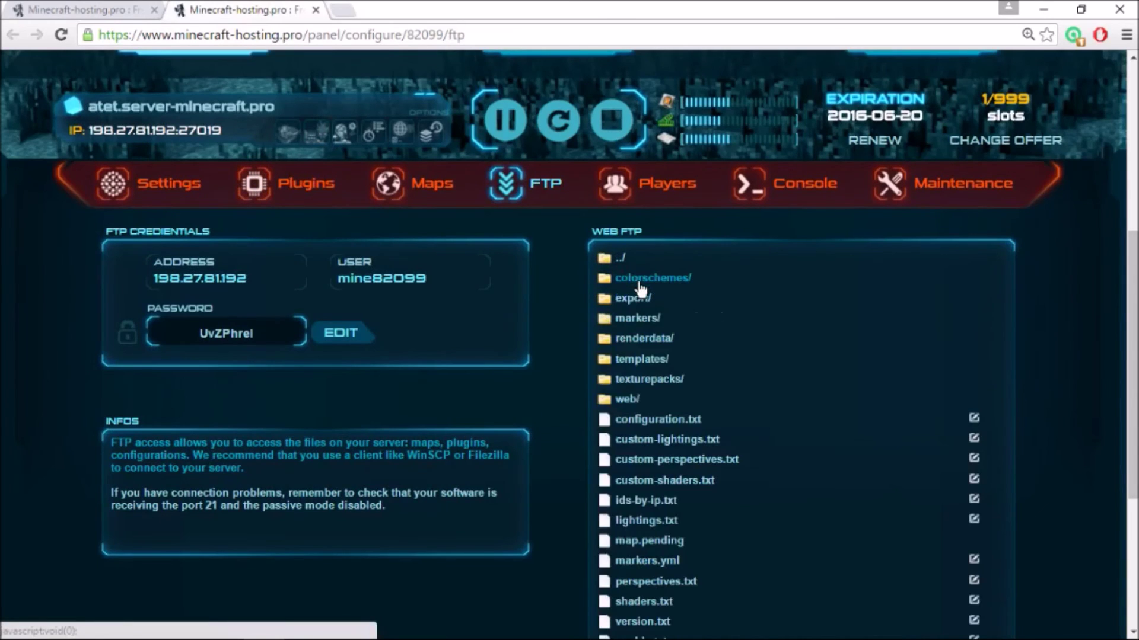
{"action": "scroll", "coordinate": [771, 310], "scroll_direction": "down", "scroll_amount": 2}
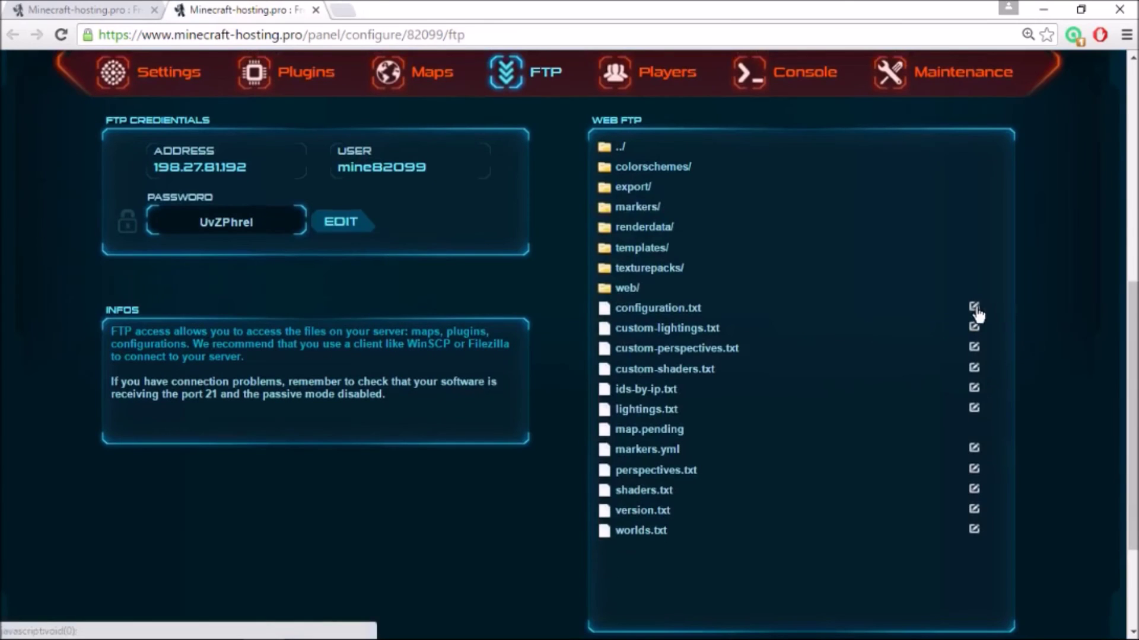
{"action": "left_click", "coordinate": [973, 309]}
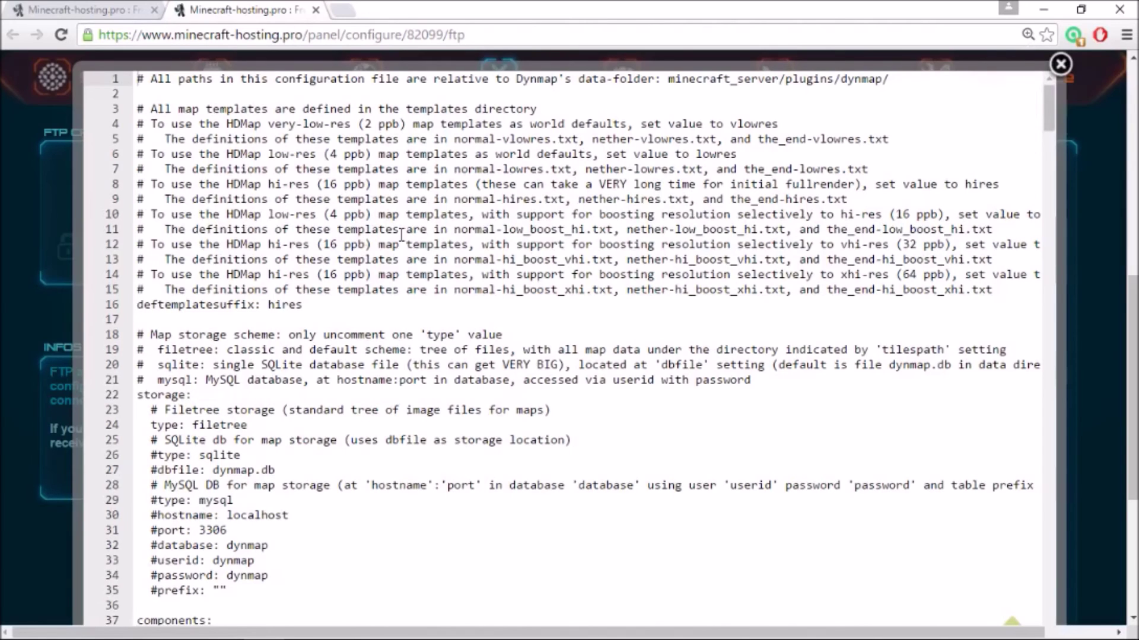
Try commenting out the hideores setting in configuration.txt with #, and remove the comment mark again
{"action": "scroll", "coordinate": [365, 321], "scroll_direction": "down", "scroll_amount": 3}
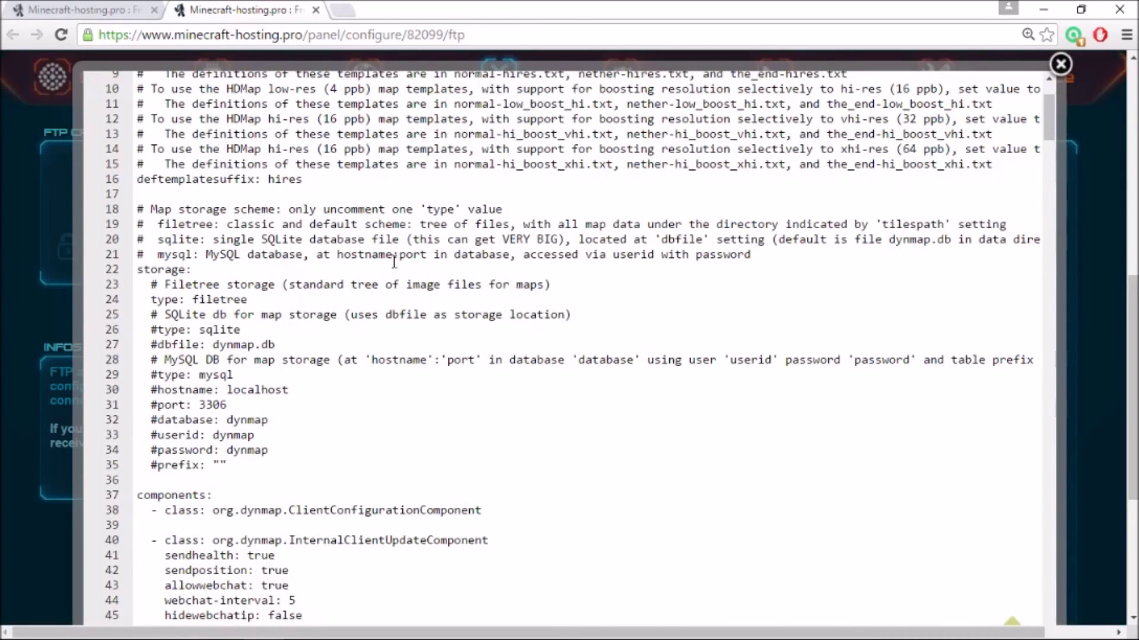
{"action": "scroll", "coordinate": [403, 273], "scroll_direction": "down", "scroll_amount": 10}
{"action": "scroll", "coordinate": [422, 303], "scroll_direction": "down", "scroll_amount": 17}
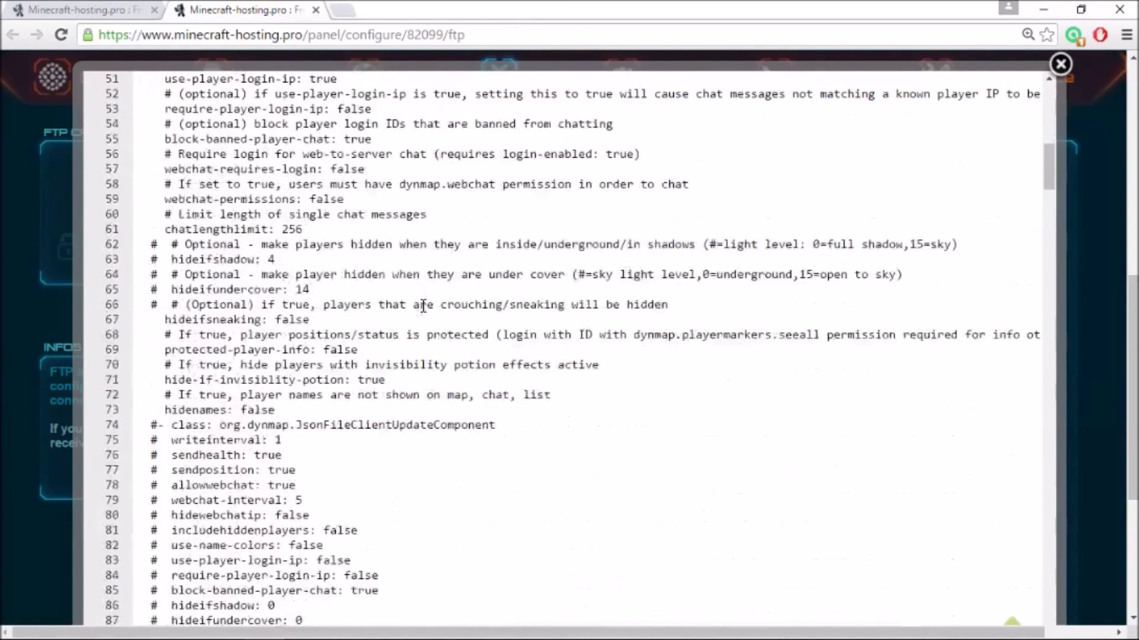
{"action": "scroll", "coordinate": [422, 306], "scroll_direction": "down", "scroll_amount": 18}
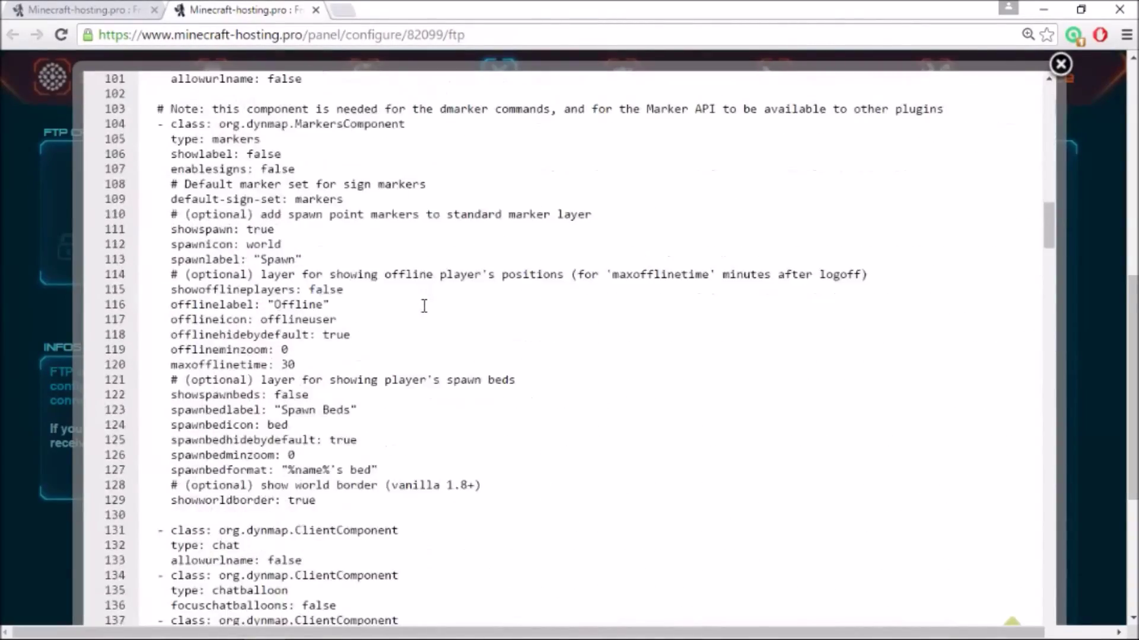
{"action": "scroll", "coordinate": [422, 307], "scroll_direction": "down", "scroll_amount": 15}
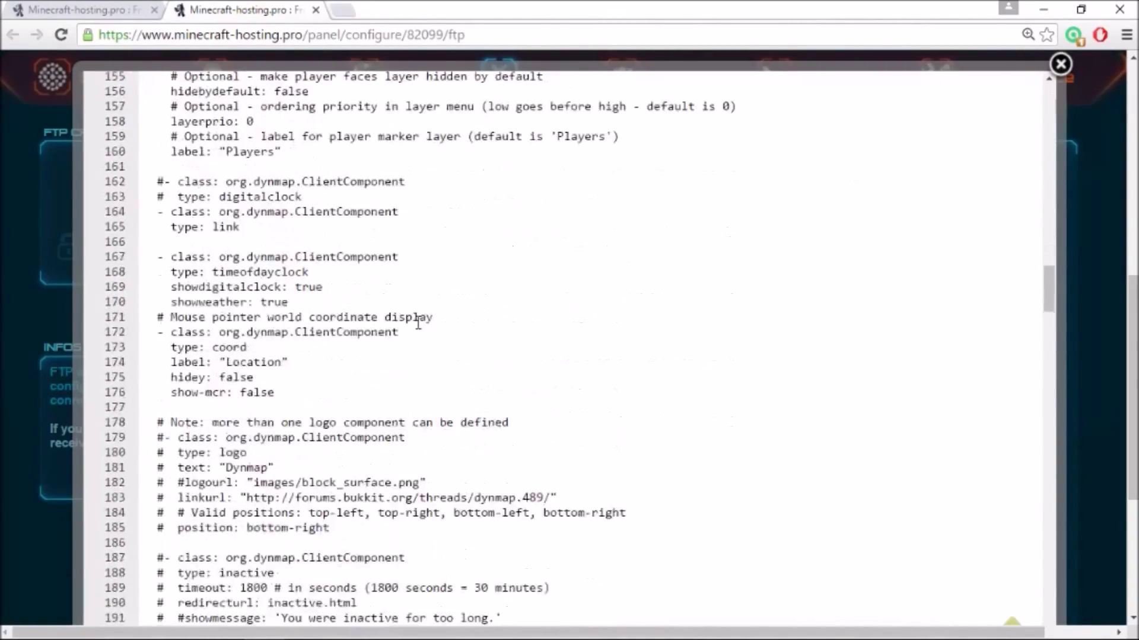
{"action": "scroll", "coordinate": [420, 320], "scroll_direction": "down", "scroll_amount": 13}
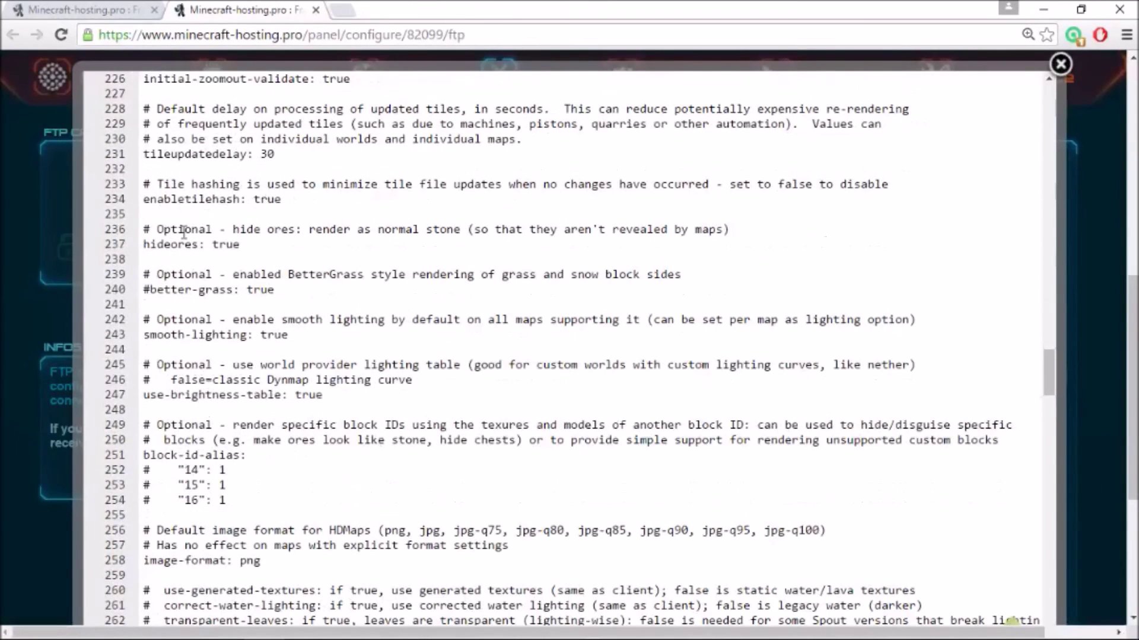
{"action": "left_click", "coordinate": [145, 244]}
{"action": "type", "text": "#"}
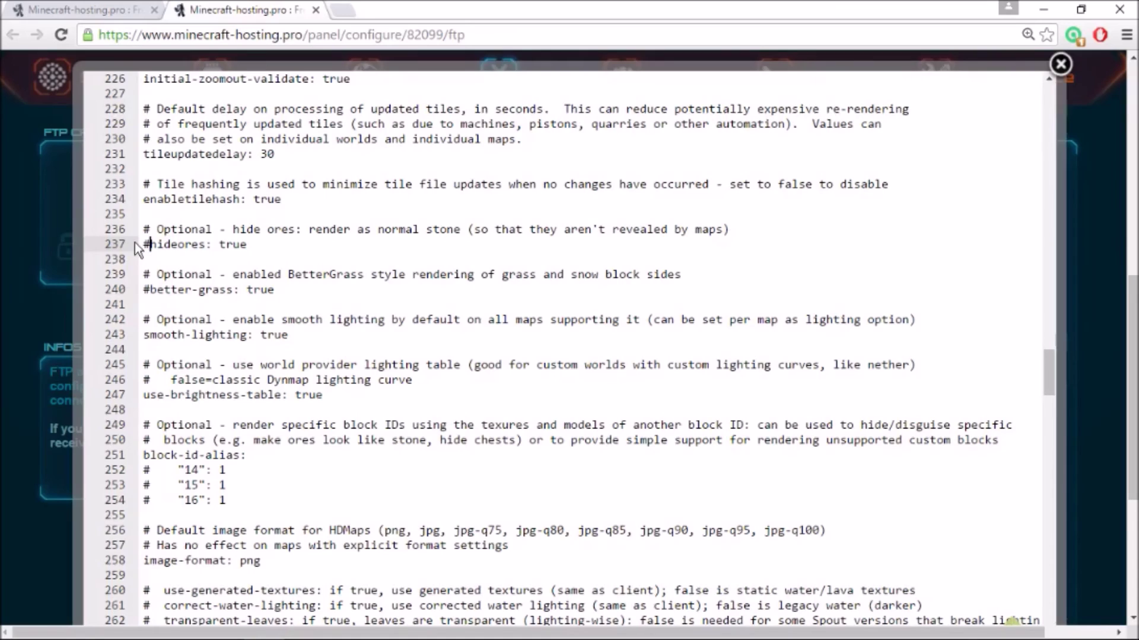
{"action": "left_click_drag", "start_coordinate": [152, 248], "coordinate": [143, 245]}
{"action": "key", "text": "Delete"}
Locate the webserver-port setting in configuration.txt and examine its port number
{"action": "scroll", "coordinate": [364, 317], "scroll_direction": "down", "scroll_amount": 7}
{"action": "scroll", "coordinate": [384, 318], "scroll_direction": "down", "scroll_amount": 12}
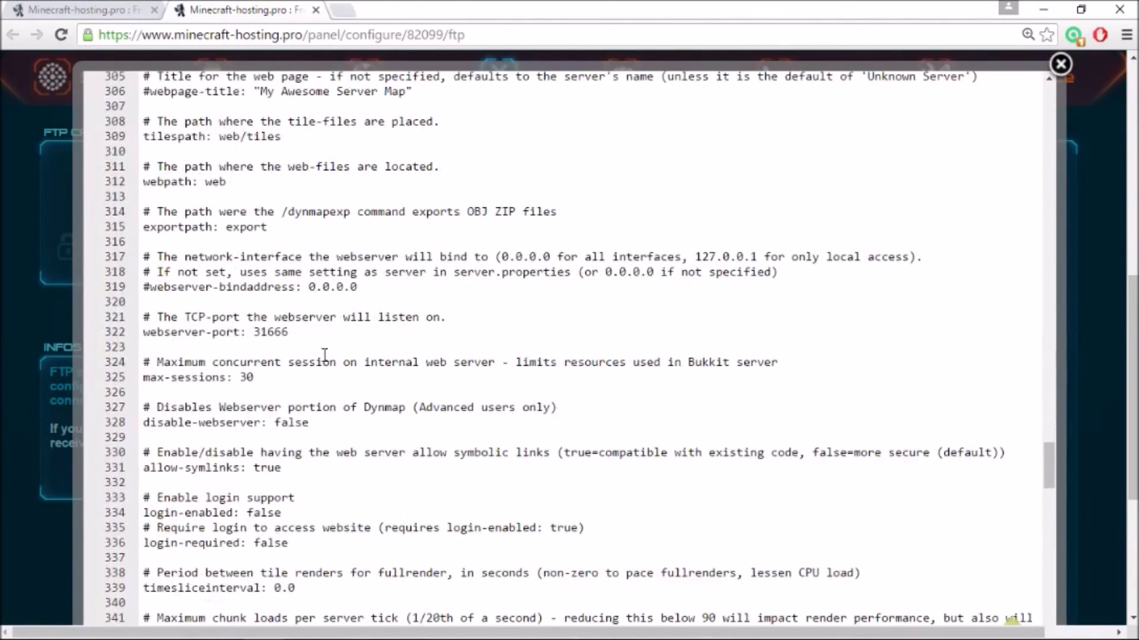
{"action": "key", "text": "ctrl+plus"}
{"action": "scroll", "coordinate": [305, 342], "scroll_direction": "down", "scroll_amount": 4}
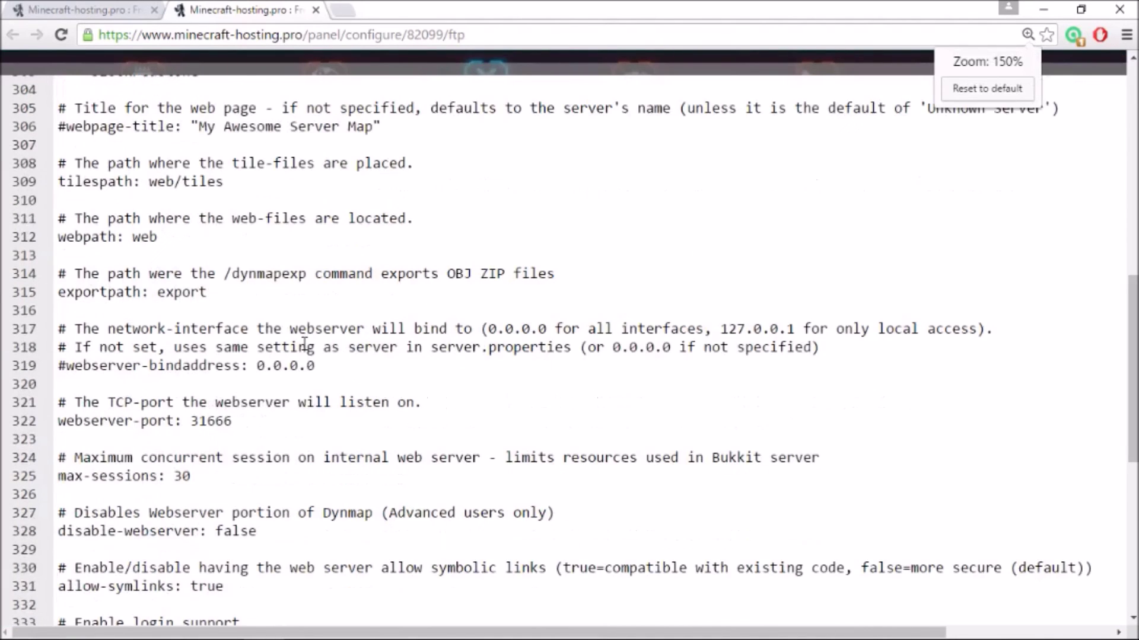
{"action": "left_click_drag", "start_coordinate": [237, 274], "coordinate": [199, 274]}
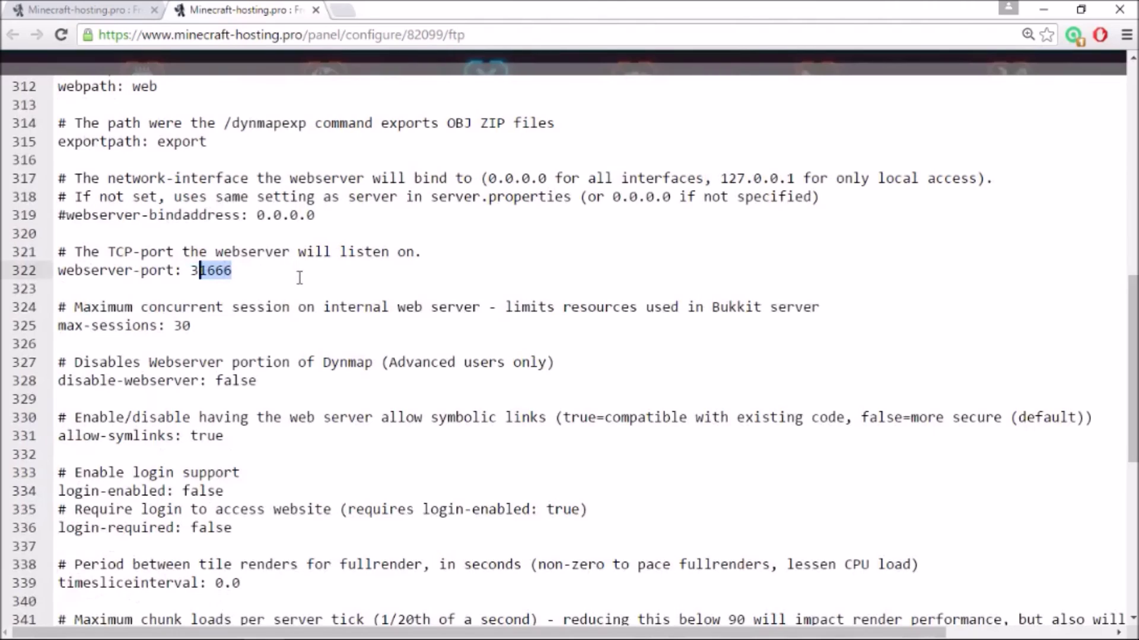
{"action": "left_click_drag", "start_coordinate": [268, 274], "coordinate": [192, 272]}
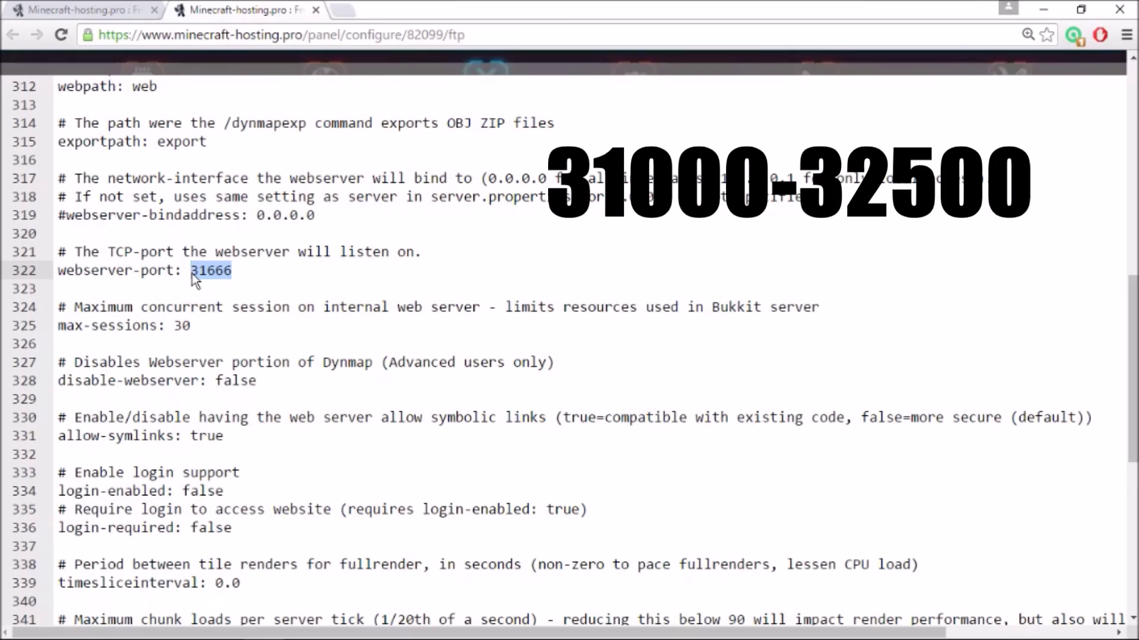
{"action": "left_click", "coordinate": [234, 271]}
{"action": "left_click_drag", "start_coordinate": [232, 271], "coordinate": [200, 271]}
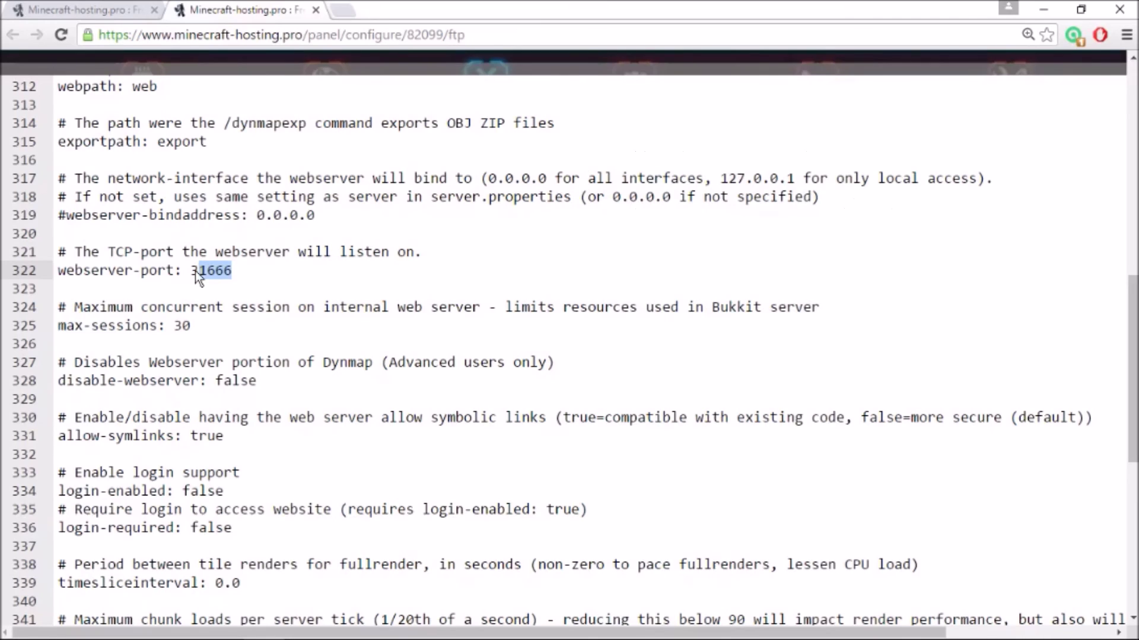
{"action": "left_click", "coordinate": [238, 273]}
{"action": "key", "text": "ctrl+shift+Left"}
{"action": "left_click_drag", "start_coordinate": [238, 272], "coordinate": [191, 273]}
{"action": "key", "text": "End"}
Save configuration.txt from the end of the file and restart the server
{"action": "scroll", "coordinate": [519, 269], "scroll_direction": "down", "scroll_amount": 20}
{"action": "scroll", "coordinate": [519, 269], "scroll_direction": "down", "scroll_amount": 20}
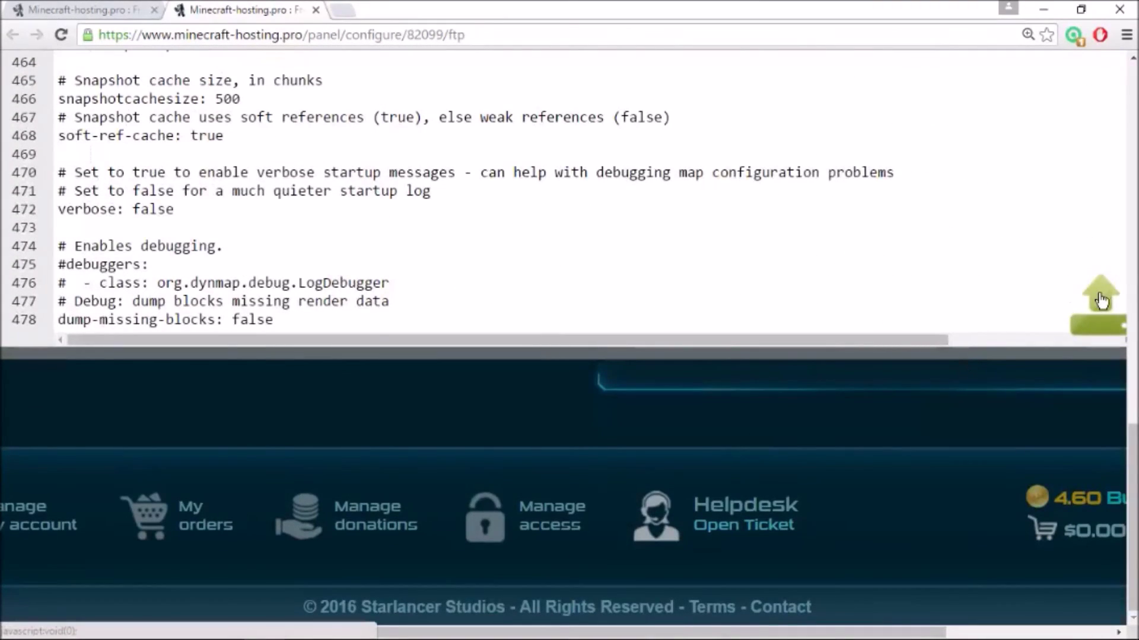
{"action": "left_click", "coordinate": [1101, 300]}
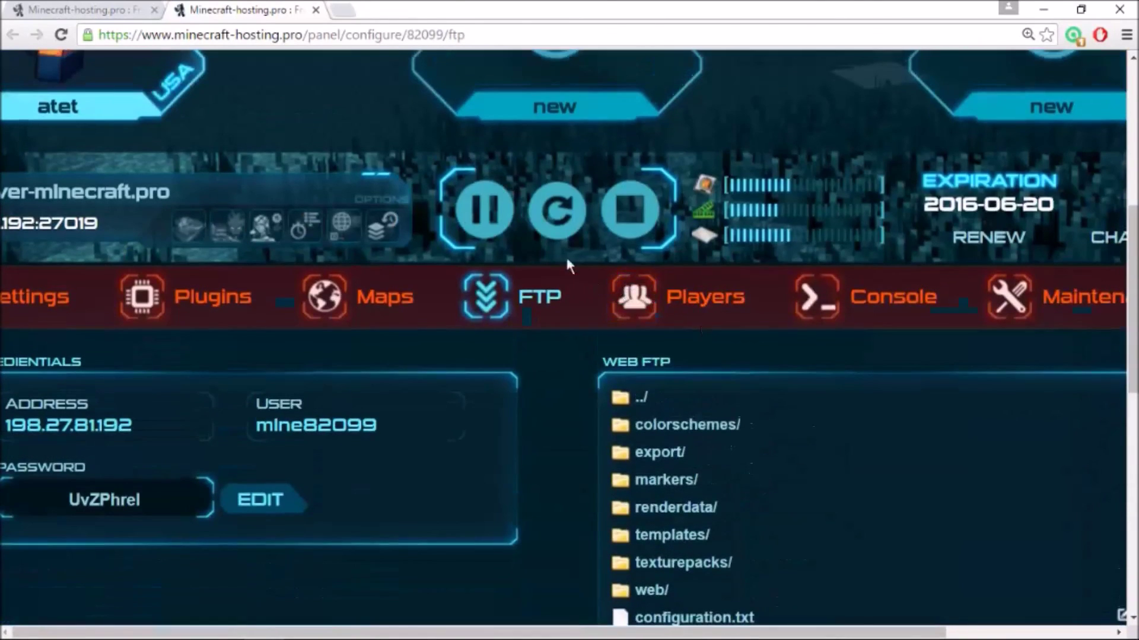
{"action": "left_click", "coordinate": [566, 222]}
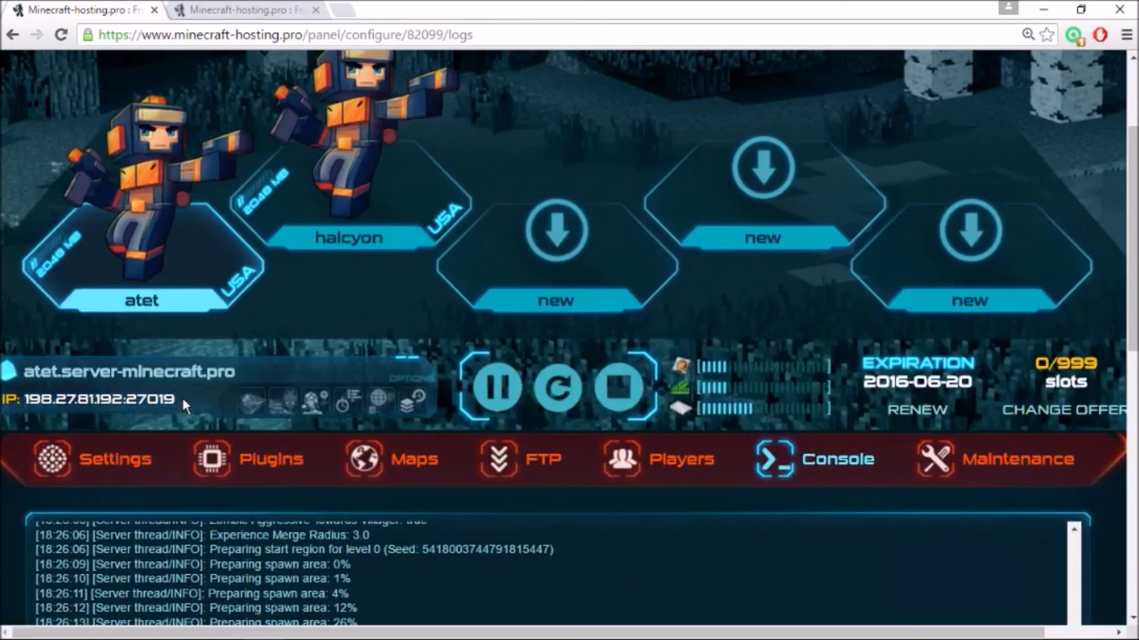
Copy the server's IP address 198.27.81.192:27019 and paste it as the address in a new browser tab
{"action": "left_click_drag", "start_coordinate": [186, 407], "coordinate": [36, 401]}
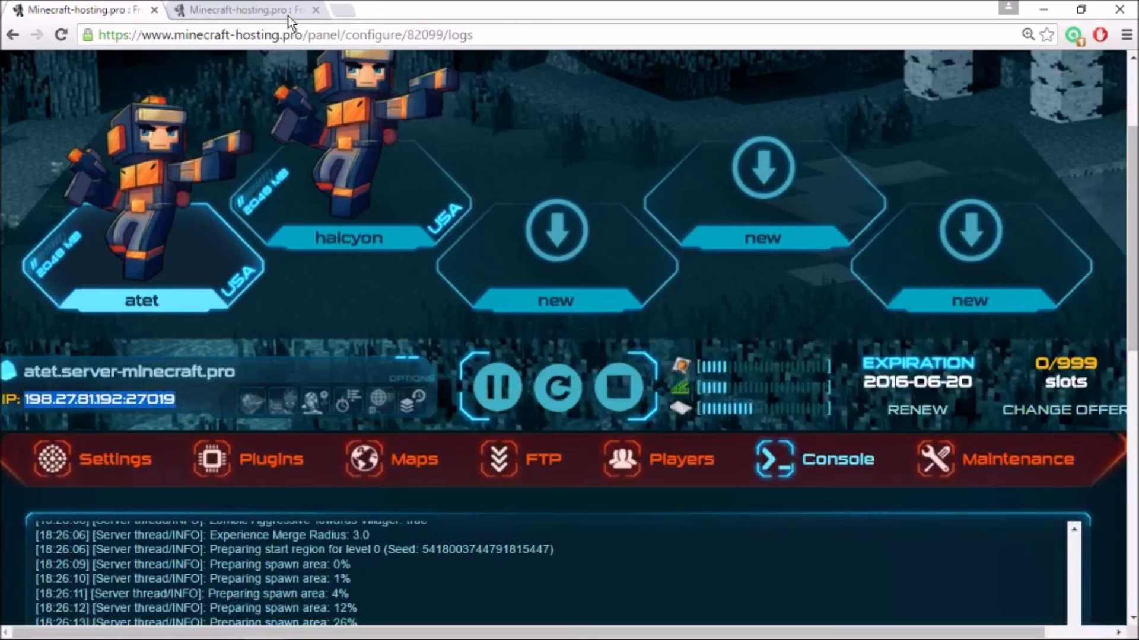
{"action": "left_click", "coordinate": [344, 14]}
{"action": "type", "text": "198.27.81.192:27019"}
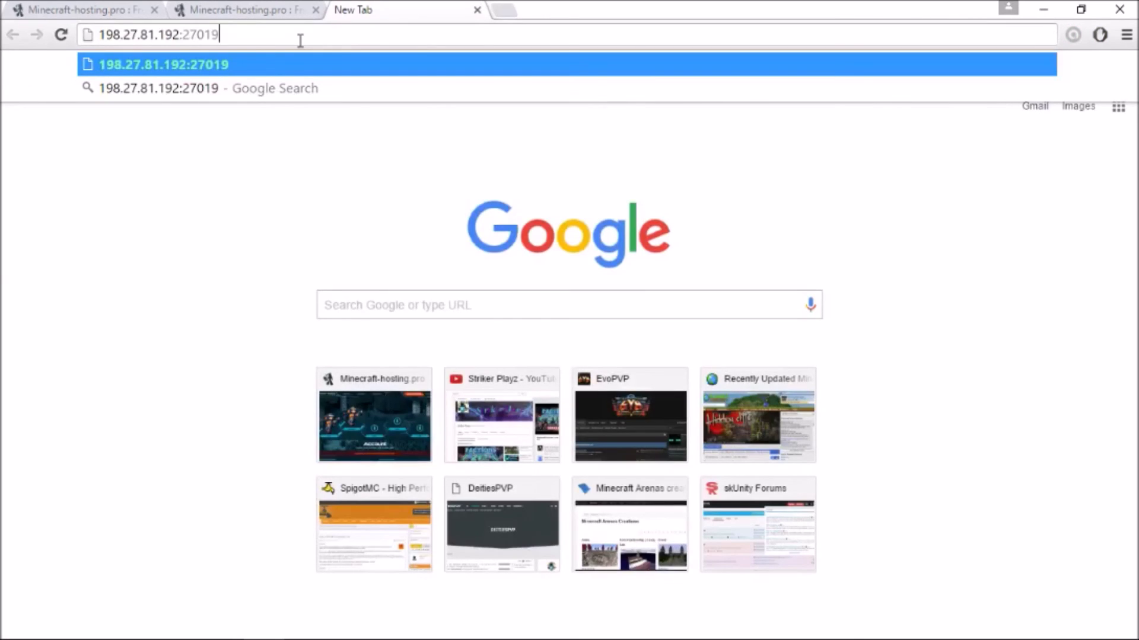
Replace the port in the pasted address with webserver port 31666 from configuration.txt, and load the live map page
{"action": "left_click", "coordinate": [266, 10]}
{"action": "left_click", "coordinate": [293, 331]}
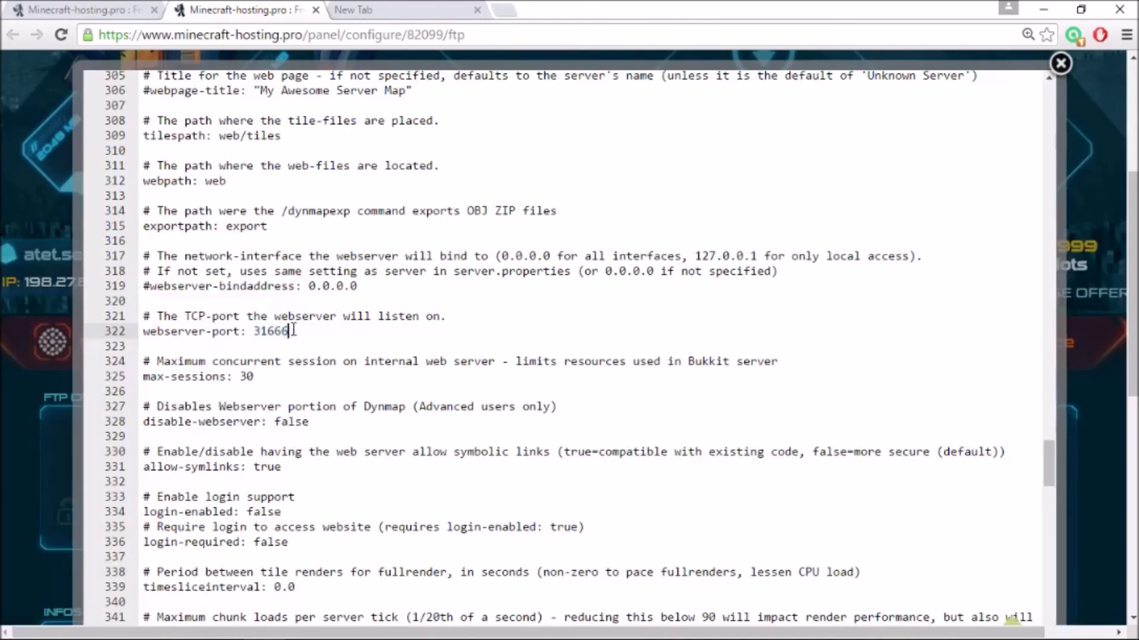
{"action": "left_click_drag", "start_coordinate": [296, 333], "coordinate": [255, 331]}
{"action": "key", "text": "ctrl+c"}
{"action": "left_click", "coordinate": [427, 12]}
{"action": "left_click_drag", "start_coordinate": [226, 36], "coordinate": [185, 37]}
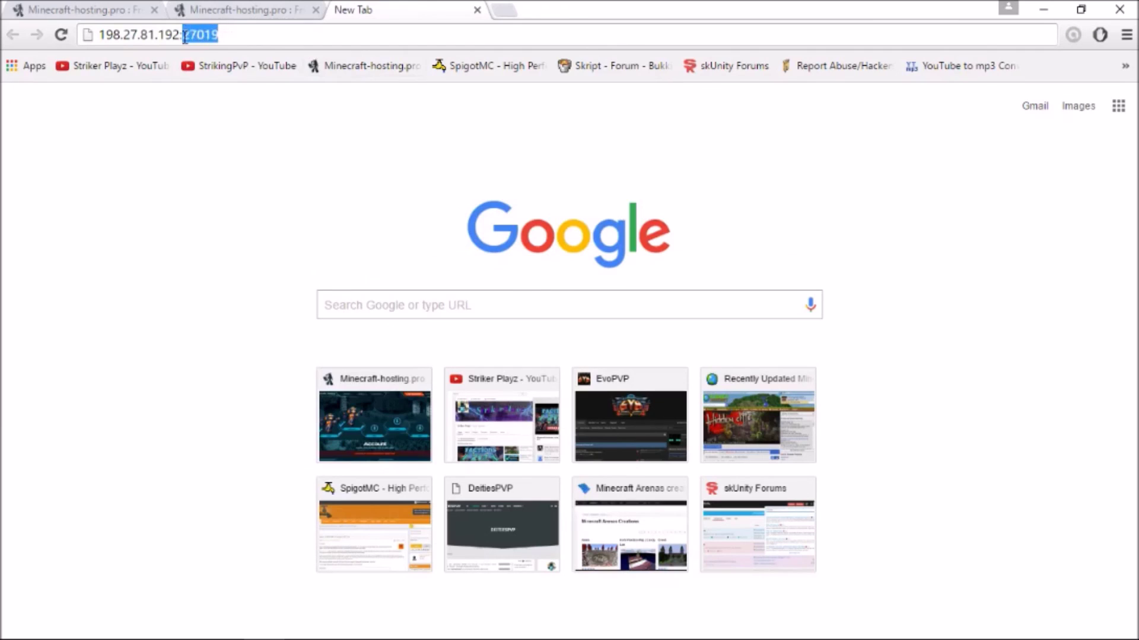
{"action": "key", "text": "ctrl+v"}
{"action": "key", "text": "Return"}
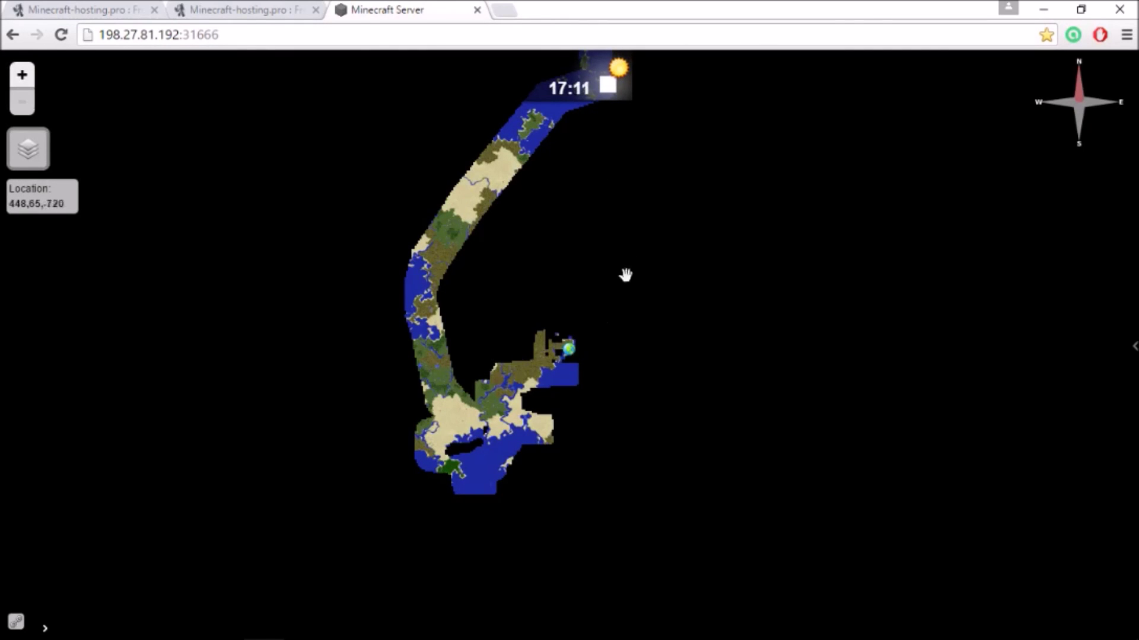
Comment out the playermove and playerjoin entries under render-triggers in configuration.txt with a # prefix
{"action": "left_click", "coordinate": [255, 10]}
{"action": "scroll", "coordinate": [439, 380], "scroll_direction": "up", "scroll_amount": 8}
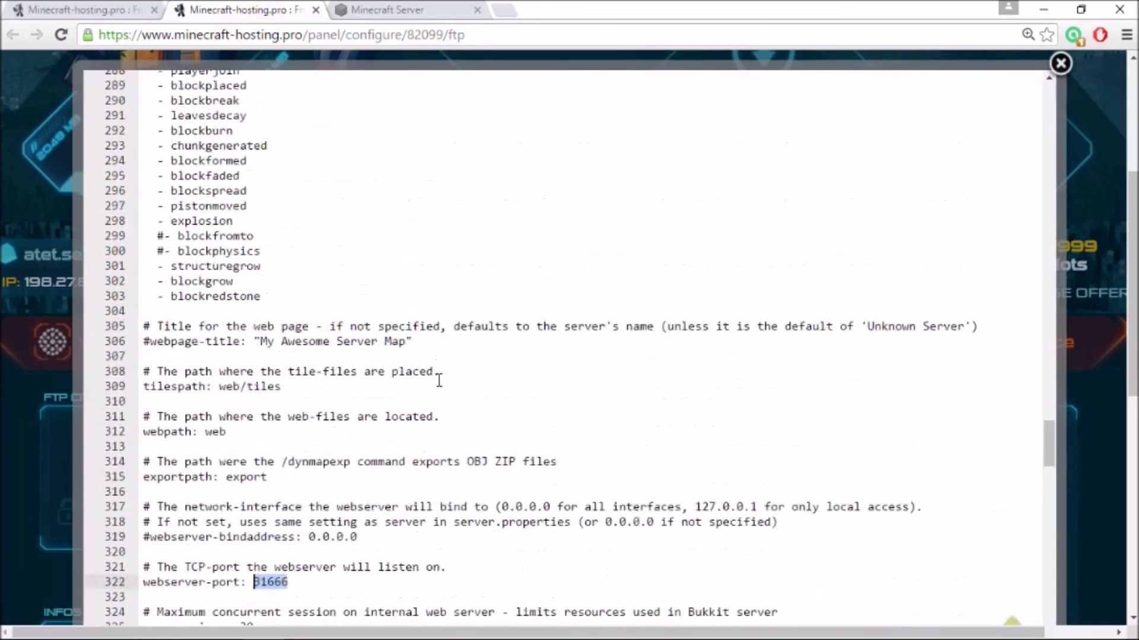
{"action": "scroll", "coordinate": [421, 380], "scroll_direction": "down", "scroll_amount": 3}
{"action": "scroll", "coordinate": [325, 530], "scroll_direction": "up", "scroll_amount": 3}
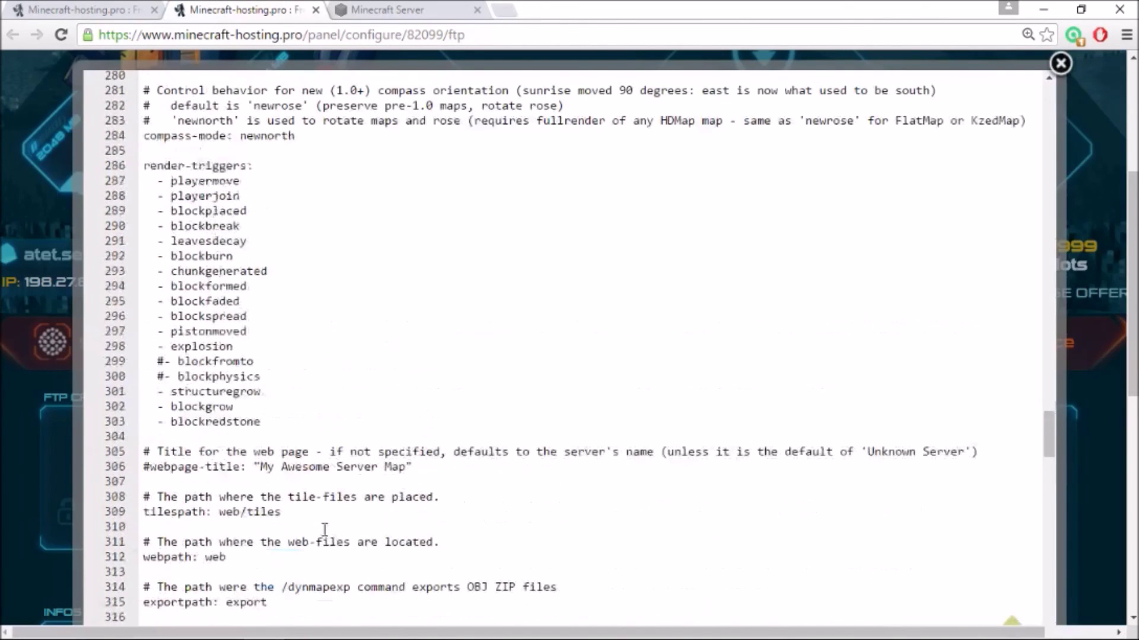
{"action": "left_click", "coordinate": [157, 182]}
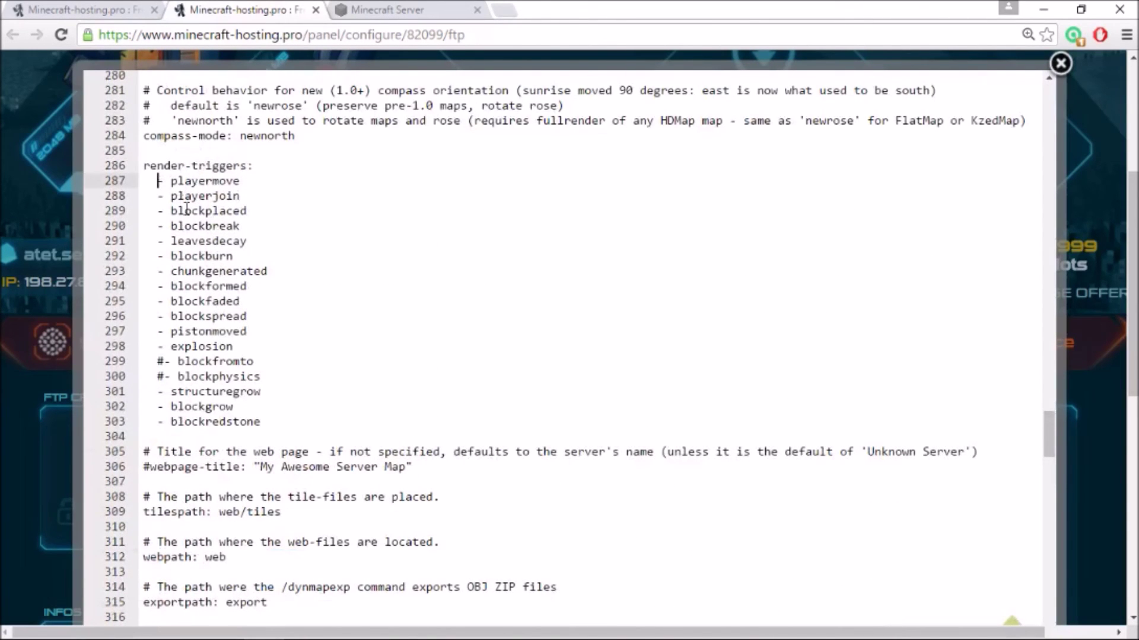
{"action": "type", "text": "#"}
{"action": "left_click", "coordinate": [158, 196]}
{"action": "type", "text": "#"}
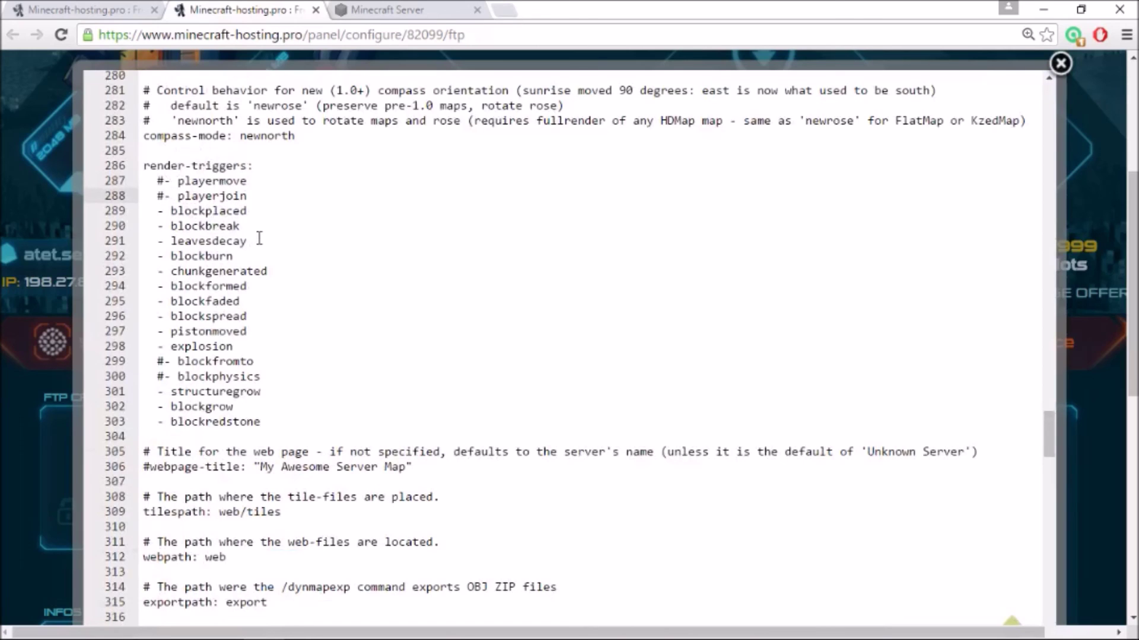
Check the live map page, and restore the playermove and playerjoin render triggers in configuration.txt by removing their # prefixes
{"action": "key", "text": "ctrl+Tab"}
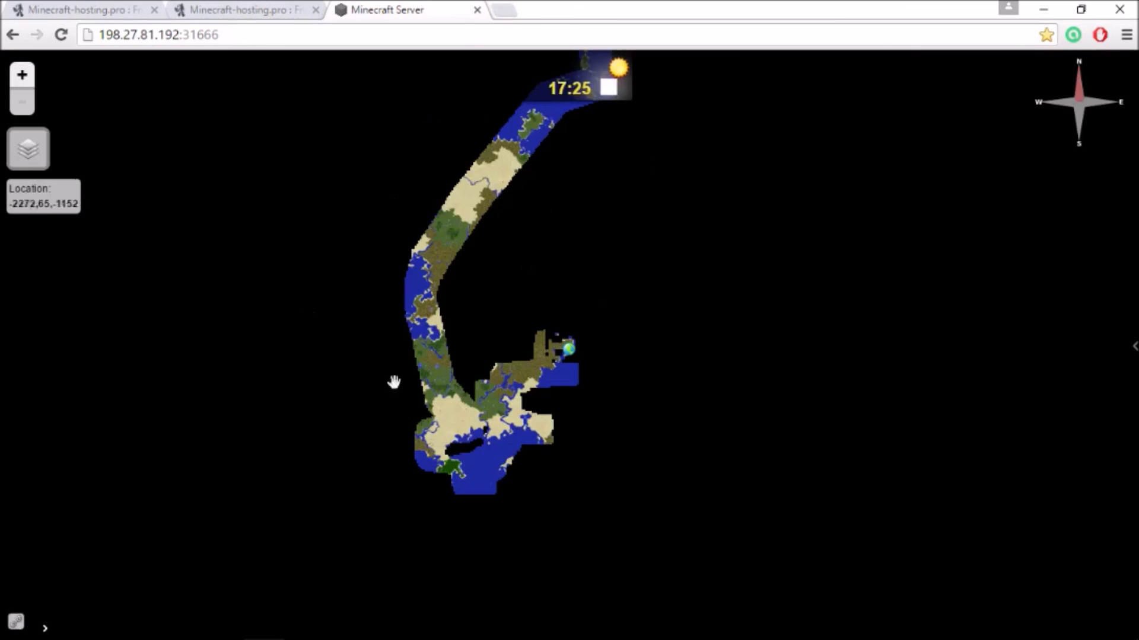
{"action": "key", "text": "ctrl+shift+Tab"}
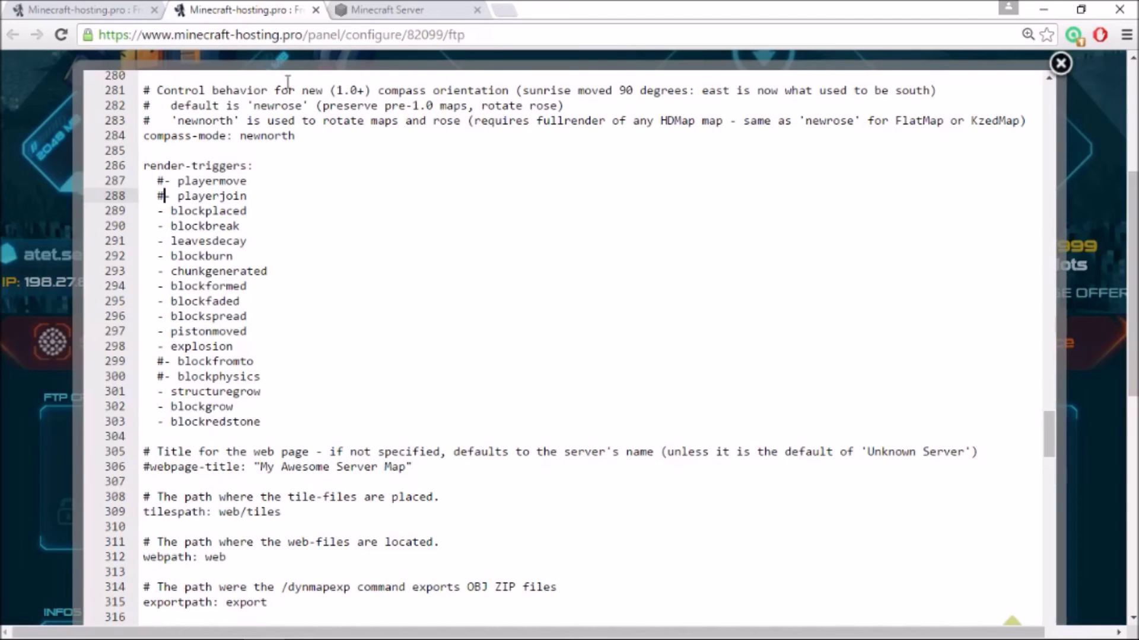
{"action": "key", "text": "BackSpace"}
{"action": "key", "text": "Up"}
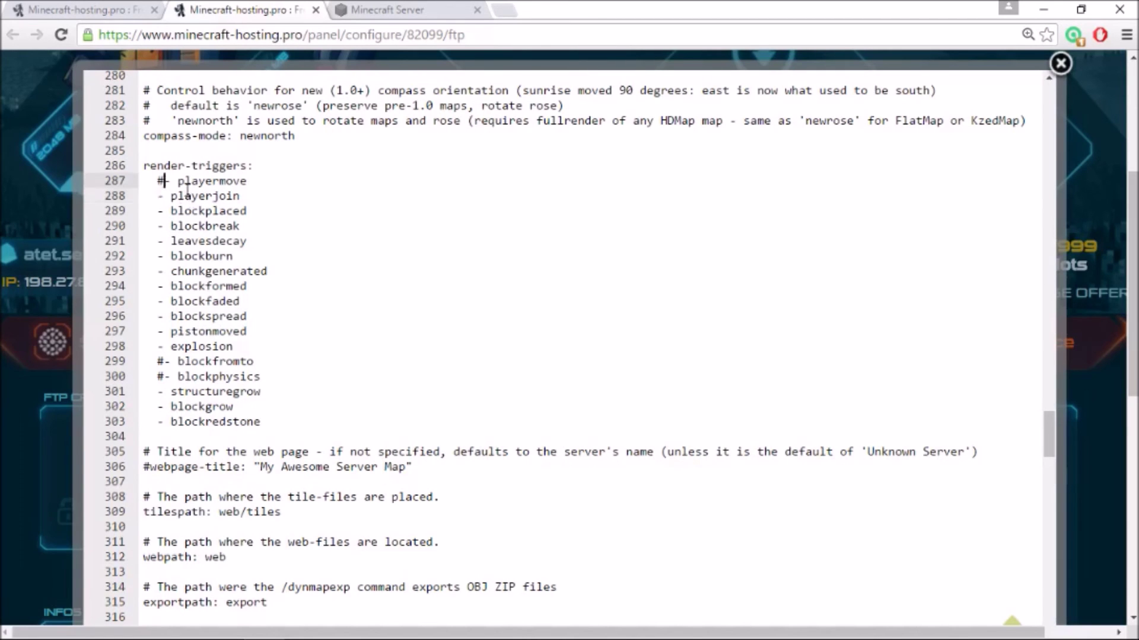
{"action": "key", "text": "Delete"}
Save configuration.txt in the file editor
{"action": "scroll", "coordinate": [392, 348], "scroll_direction": "down", "scroll_amount": 7}
{"action": "scroll", "coordinate": [432, 412], "scroll_direction": "down", "scroll_amount": 15}
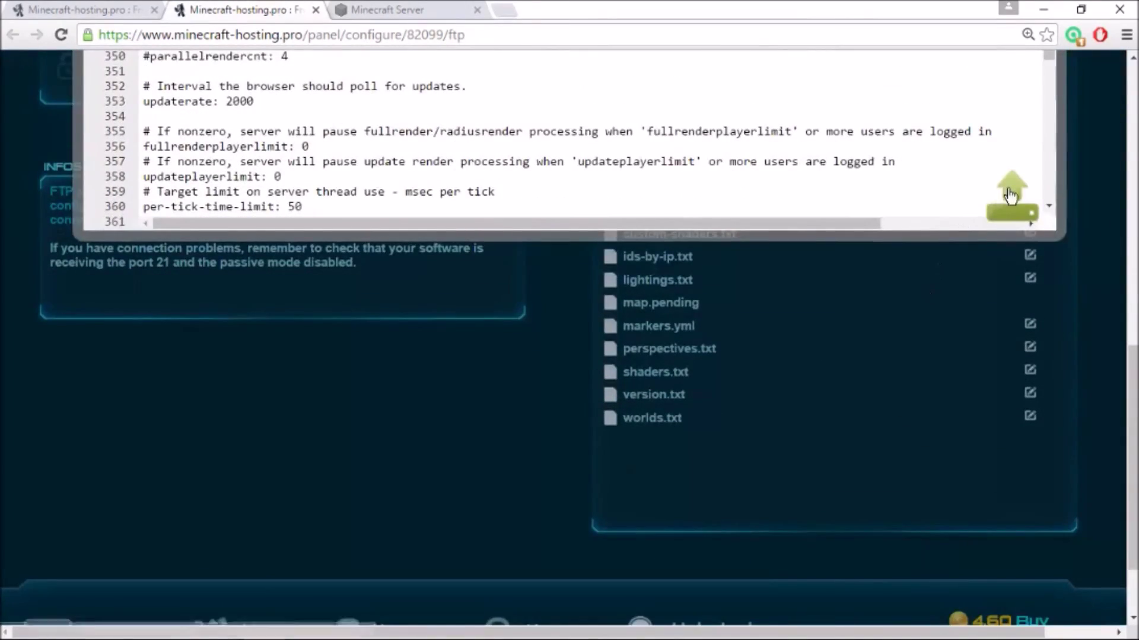
{"action": "left_click", "coordinate": [1010, 194]}
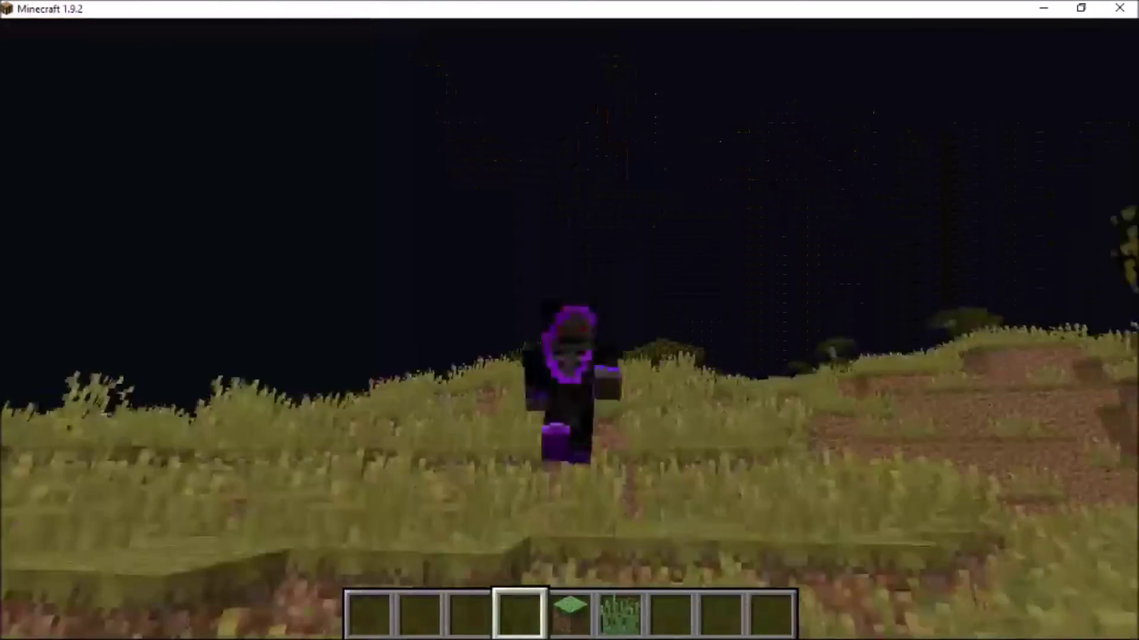
Switch from Minecraft to the live map in the browser and examine the overworld in the 3D surface view
{"action": "key", "text": "F5"}
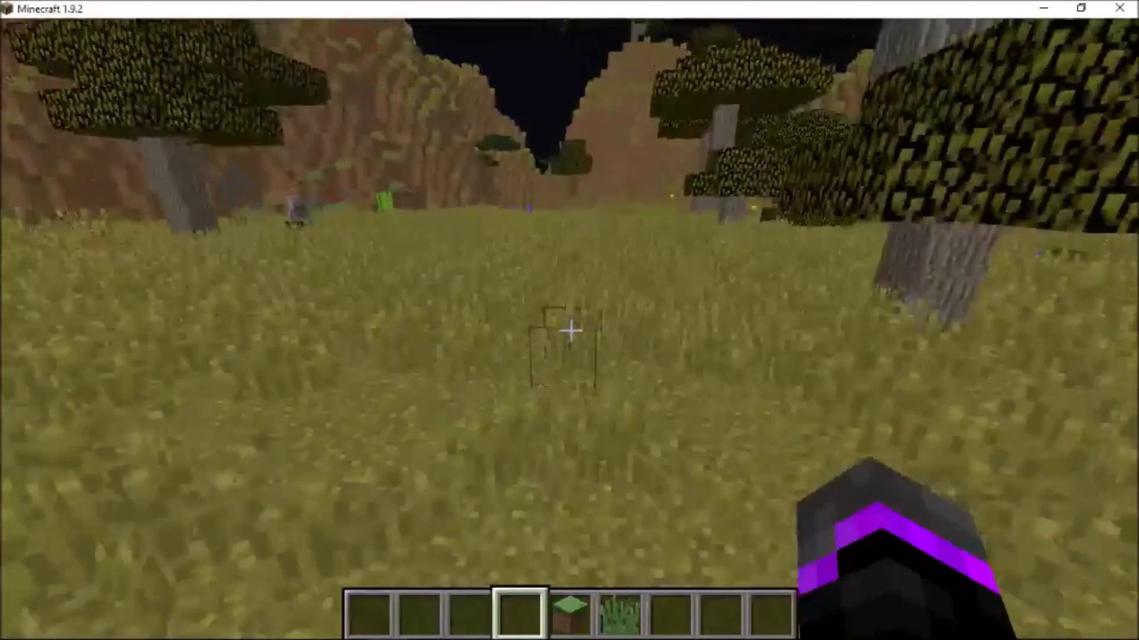
{"action": "key", "text": "alt+Tab"}
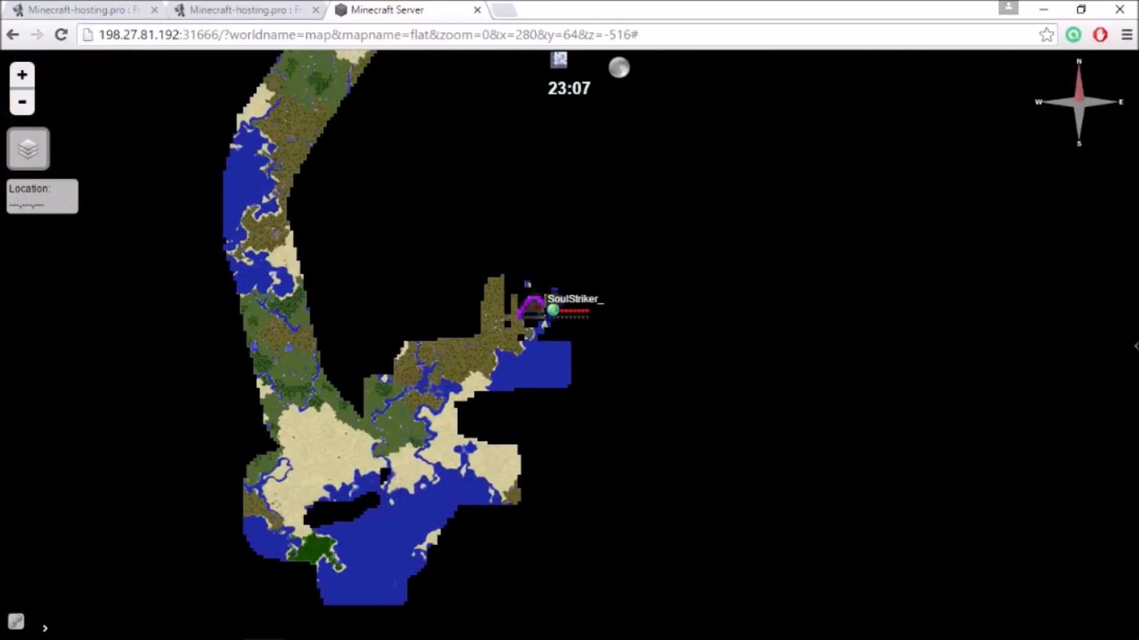
{"action": "mouse_move", "coordinate": [1135, 345]}
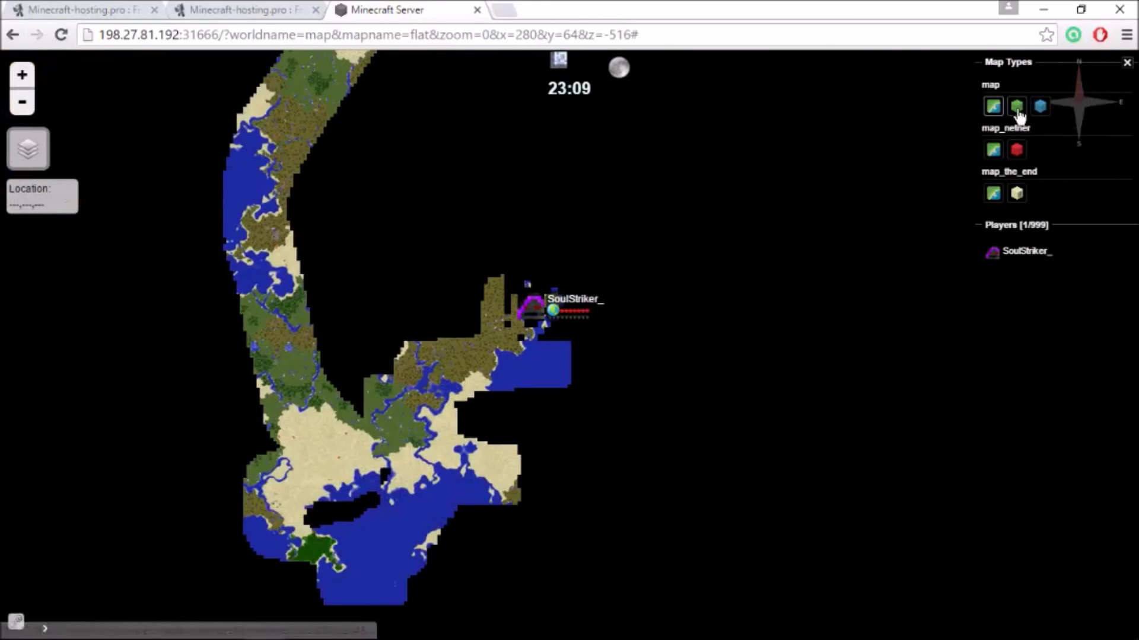
{"action": "left_click", "coordinate": [1016, 107]}
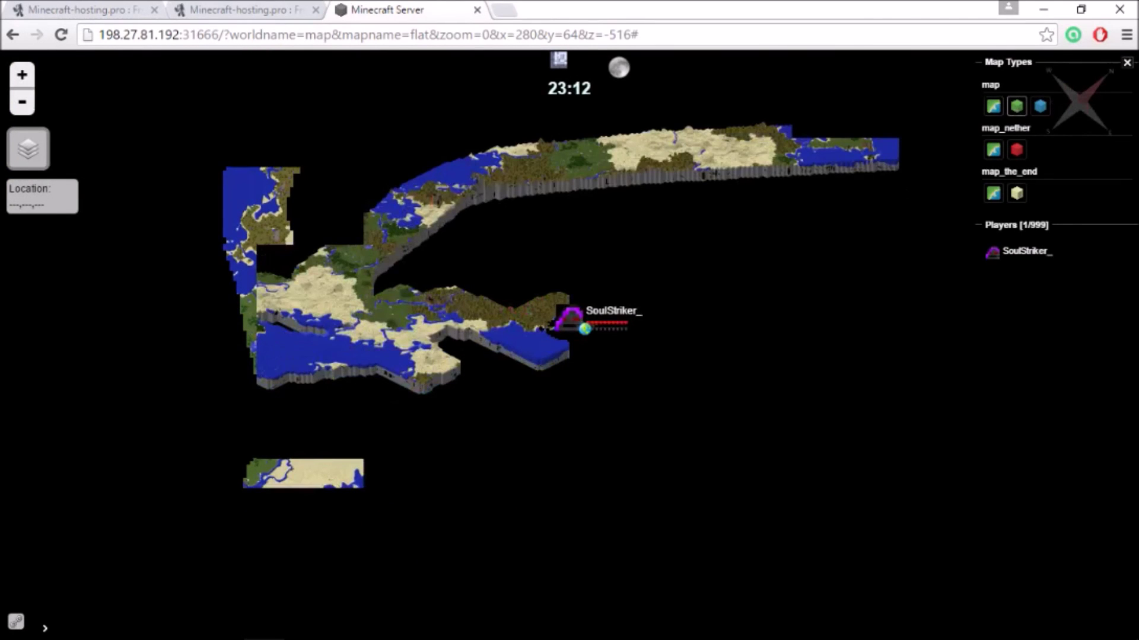
{"action": "scroll", "coordinate": [628, 361], "scroll_direction": "up", "scroll_amount": 2}
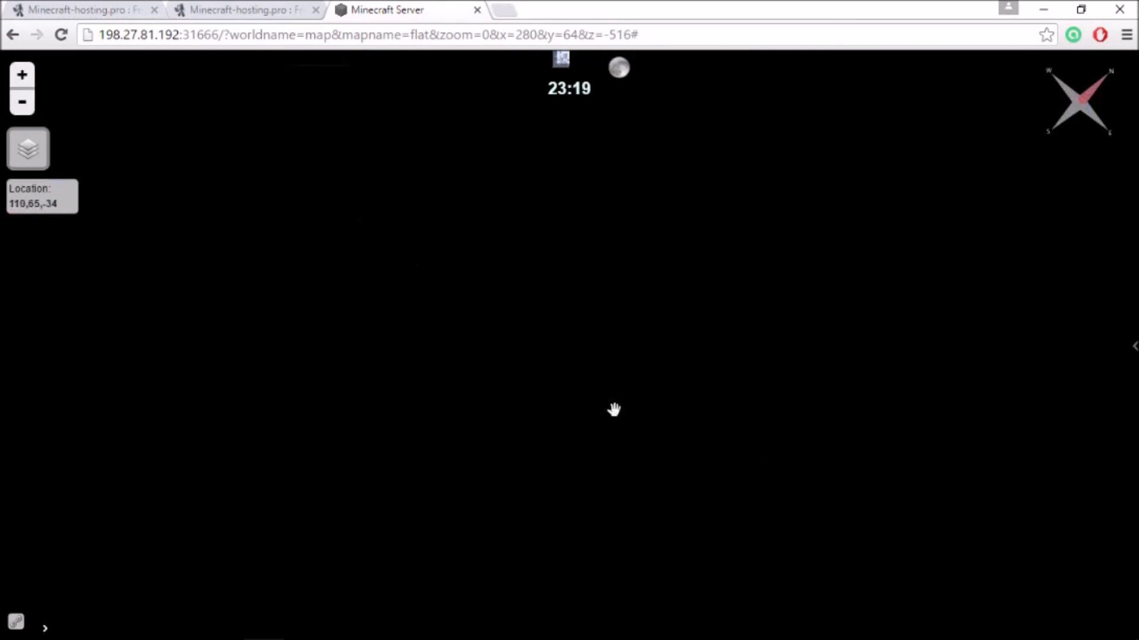
{"action": "mouse_move", "coordinate": [488, 272]}
{"action": "left_mouse_down"}
{"action": "mouse_move", "coordinate": [493, 310]}
{"action": "mouse_move", "coordinate": [546, 419]}
{"action": "mouse_move", "coordinate": [656, 496]}
{"action": "left_mouse_up"}
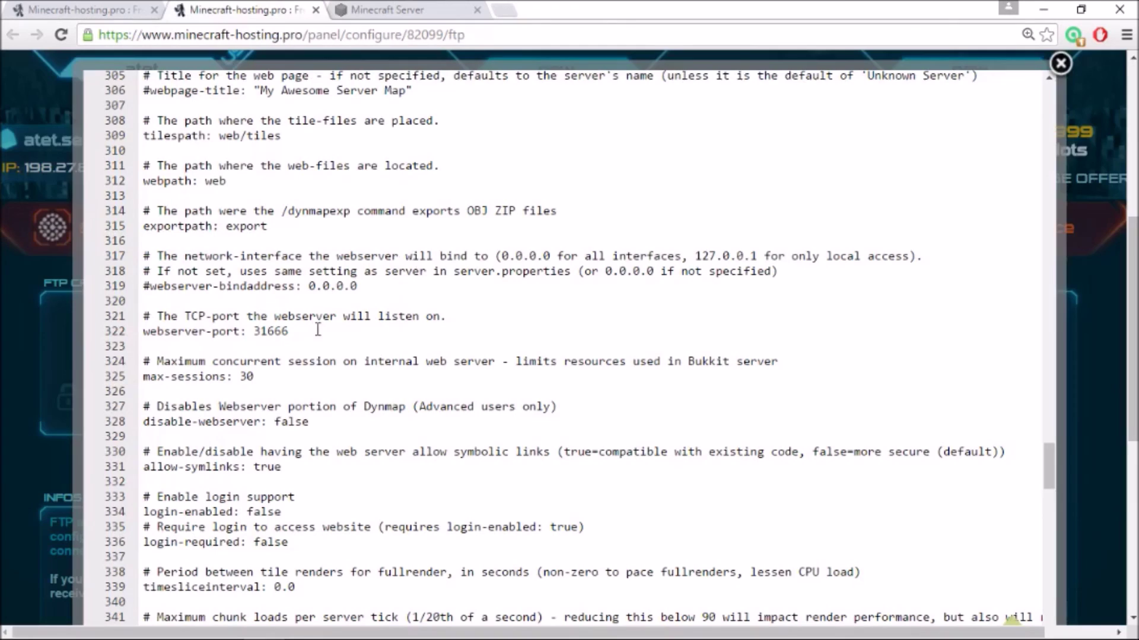
Highlight the webserver-port value 31666 in configuration.txt and open a blank browser tab
{"action": "left_click_drag", "start_coordinate": [308, 332], "coordinate": [254, 333]}
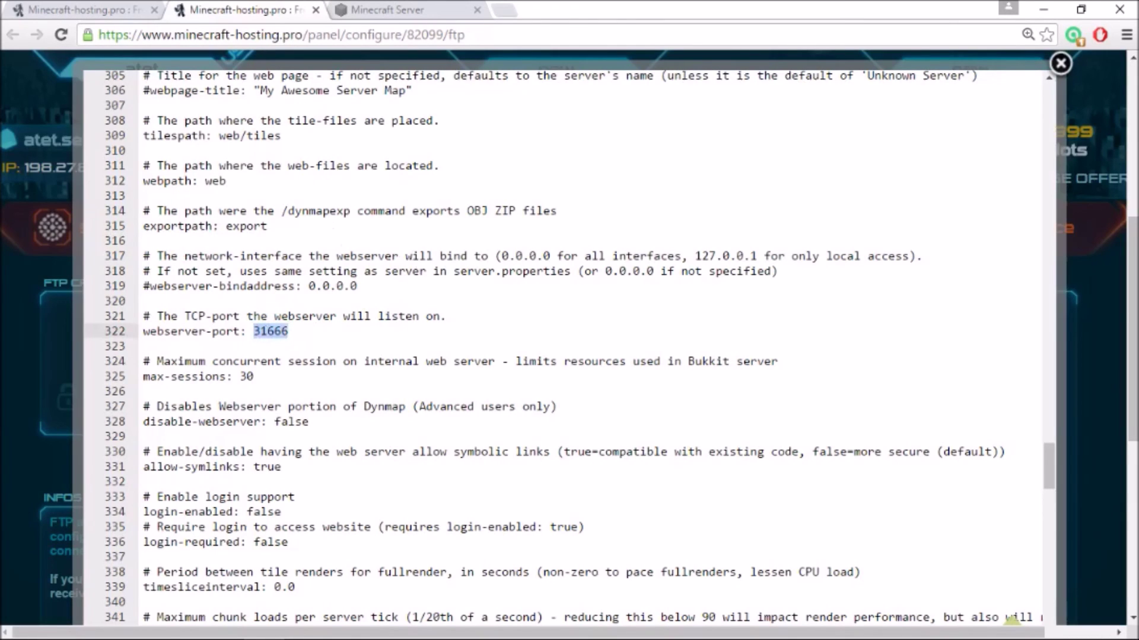
{"action": "left_click", "coordinate": [504, 10]}
{"action": "left_click", "coordinate": [267, 10]}
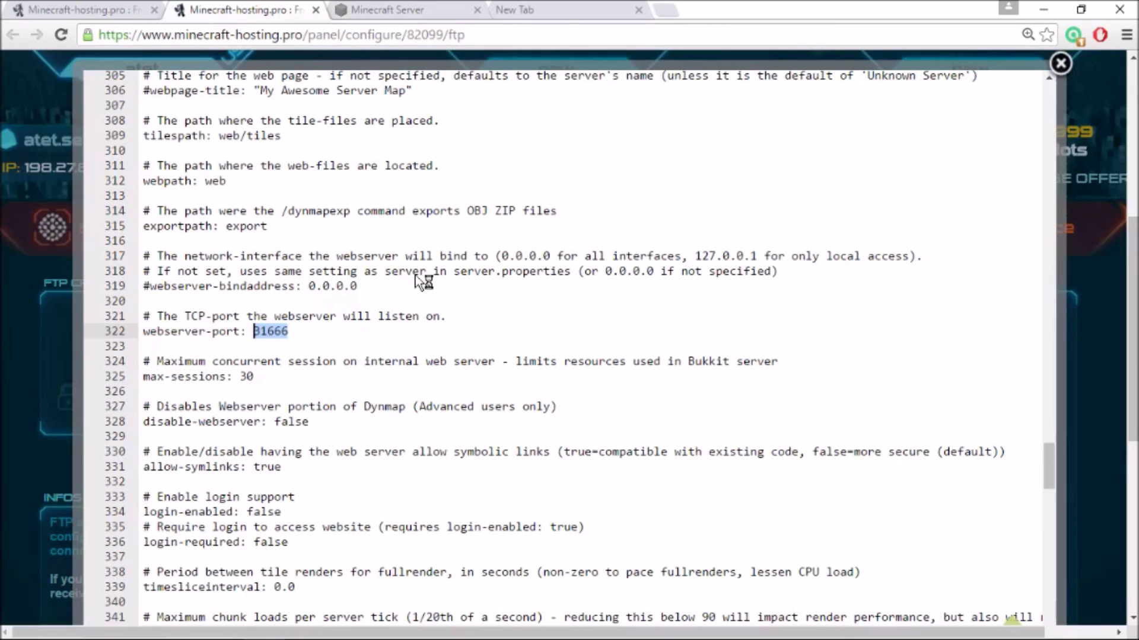
{"action": "left_click", "coordinate": [290, 334]}
{"action": "left_click_drag", "start_coordinate": [285, 334], "coordinate": [252, 332]}
Return to the live map and switch the overworld back to the flat map type
{"action": "key", "text": "ctrl+Tab"}
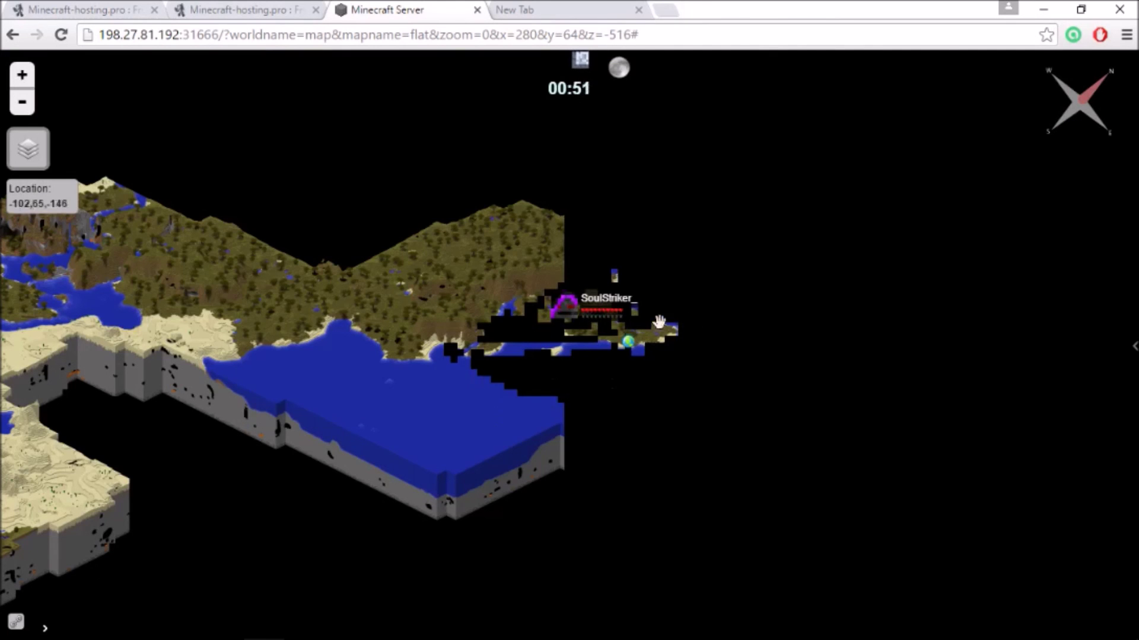
{"action": "mouse_move", "coordinate": [1134, 193]}
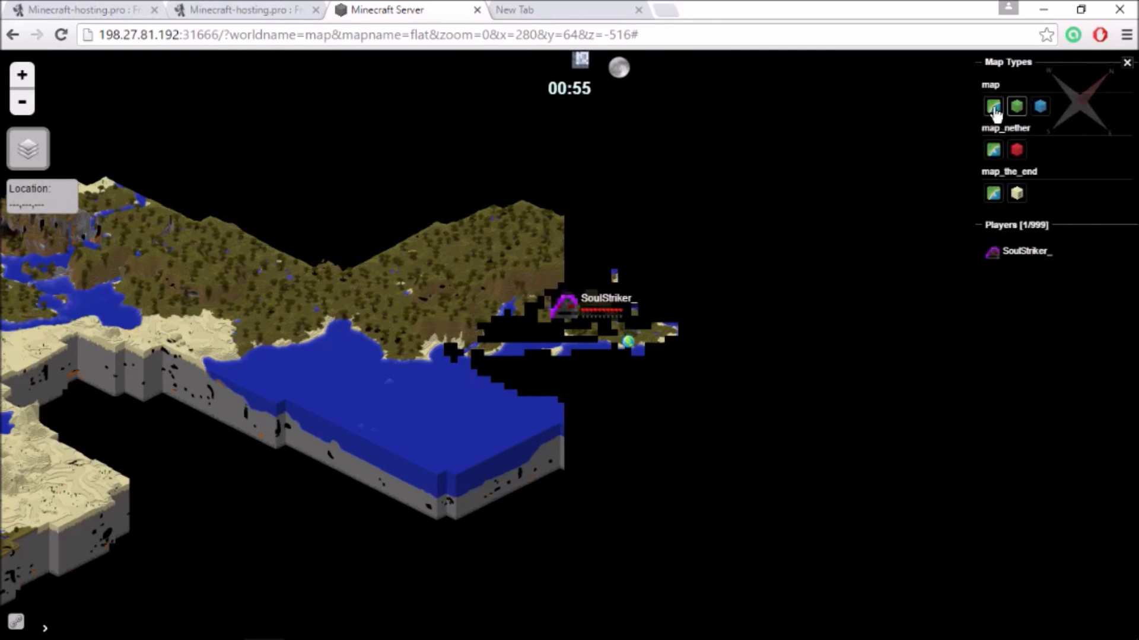
{"action": "left_click", "coordinate": [995, 106]}
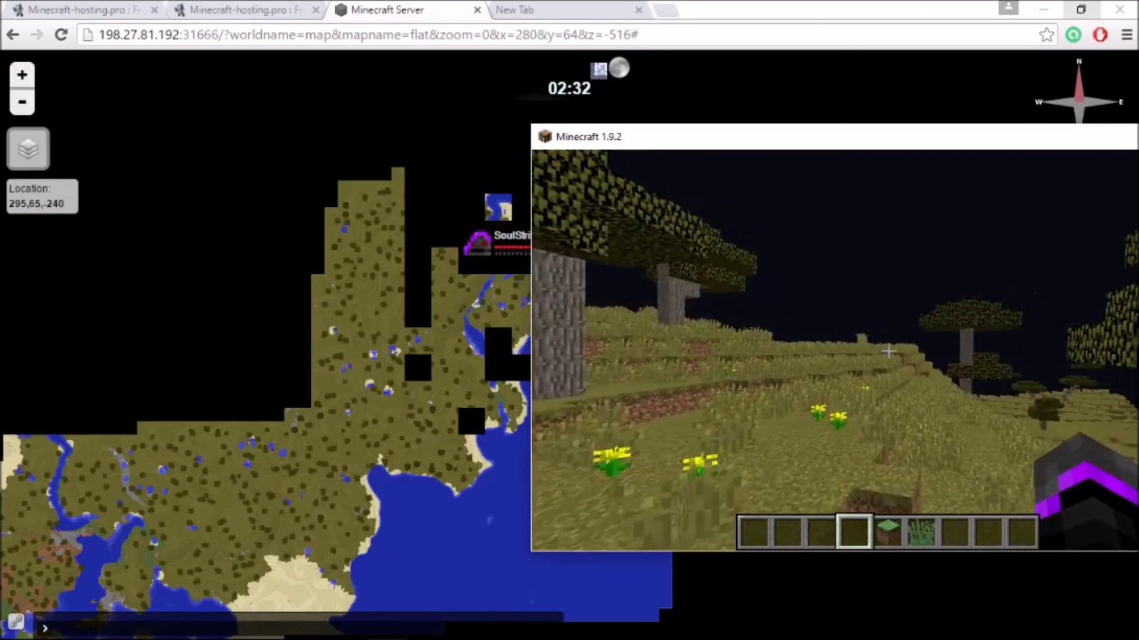
Fly the player across the world in the Minecraft 1.9.2 window and watch the player marker move on the live map
{"action": "key", "text": "w"}
{"action": "key", "text": "space"}
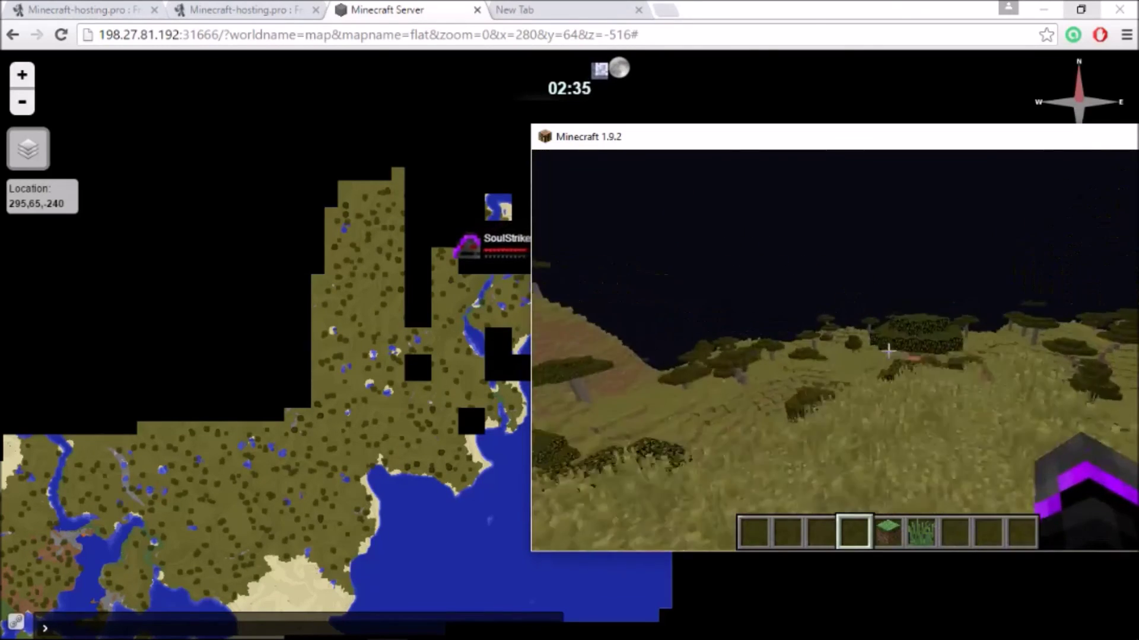
{"action": "key", "text": "t"}
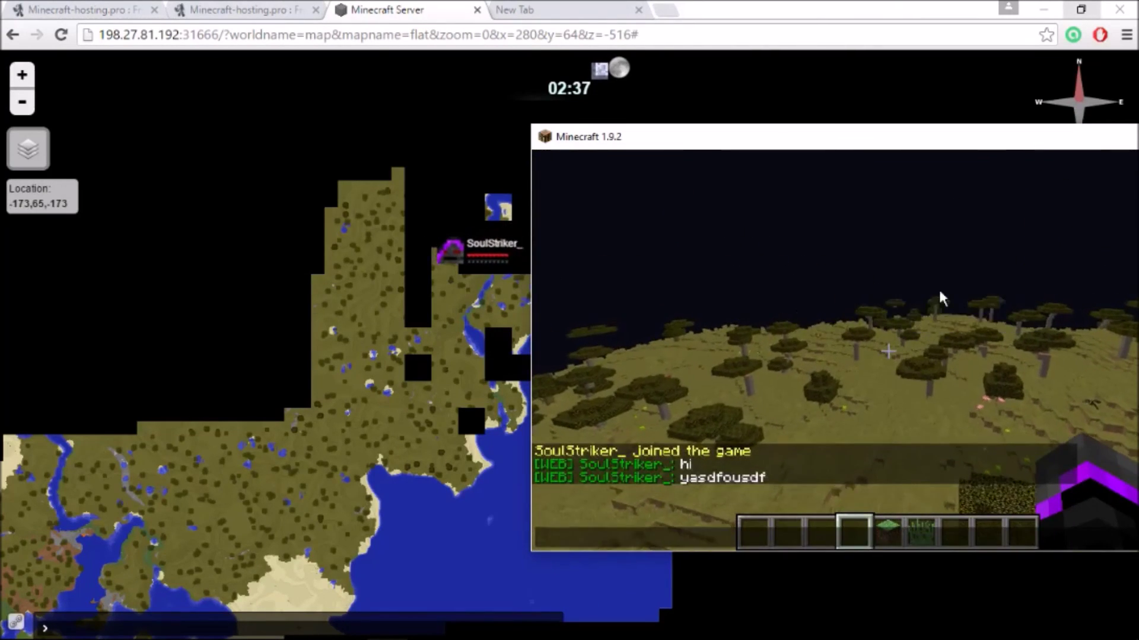
{"action": "key", "text": "Escape"}
{"action": "key", "text": "w"}
{"action": "key", "text": "w"}
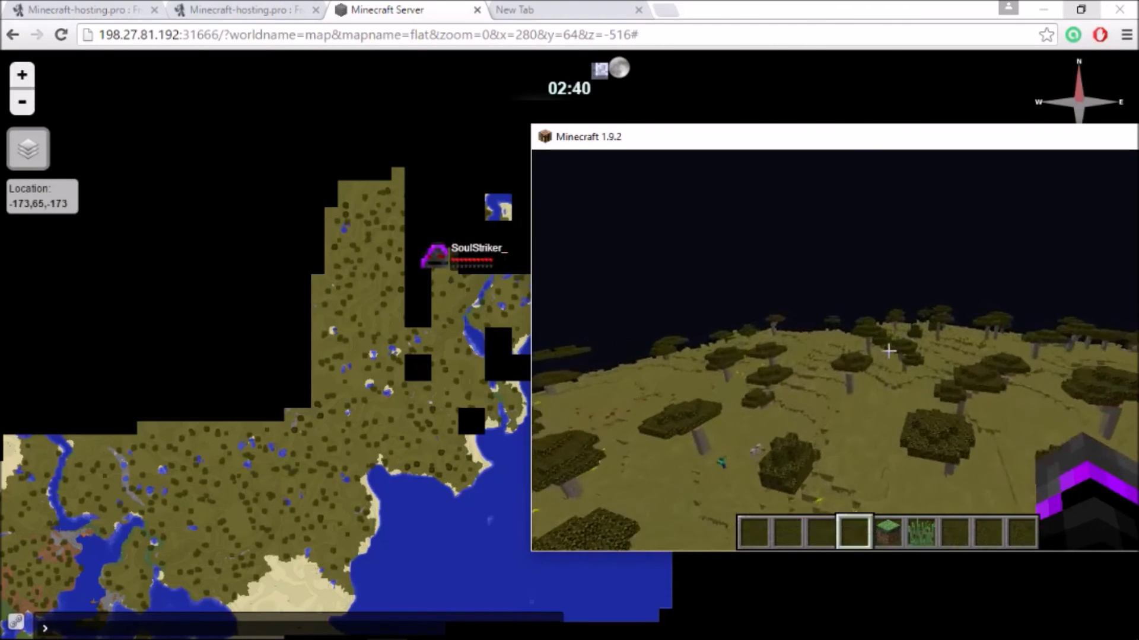
{"action": "key", "text": "w"}
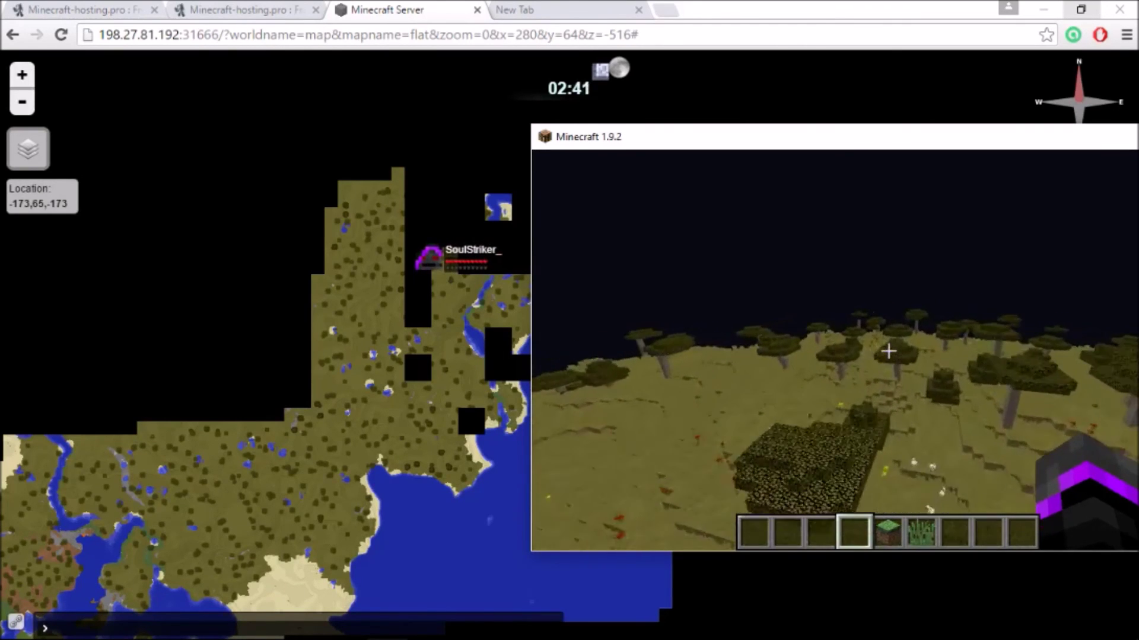
{"action": "key", "text": "w"}
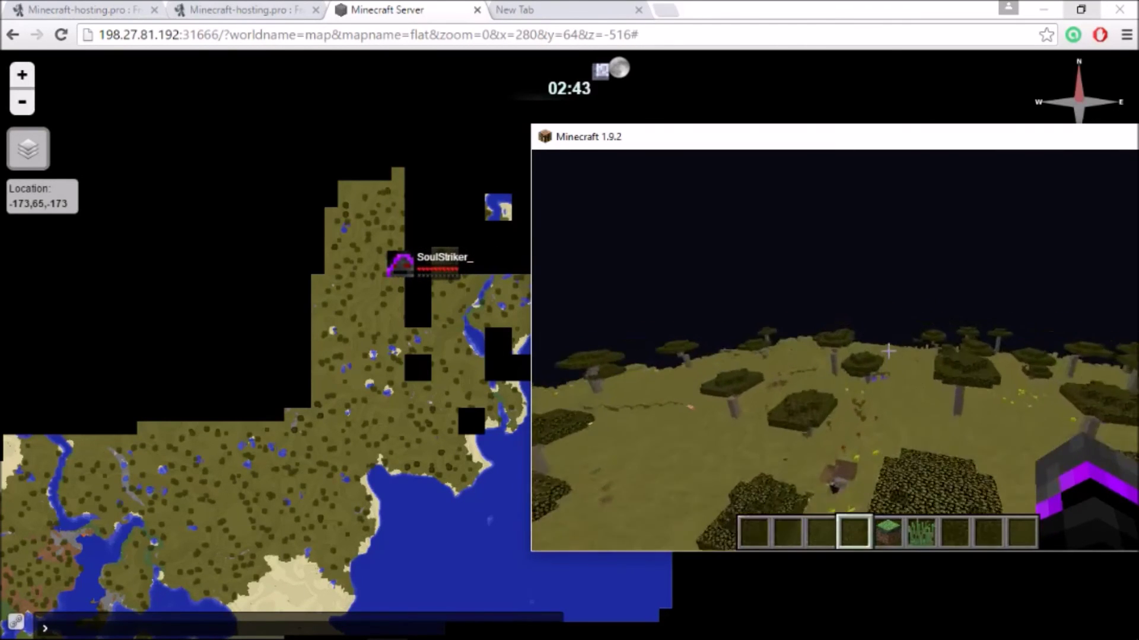
{"action": "key", "text": "w"}
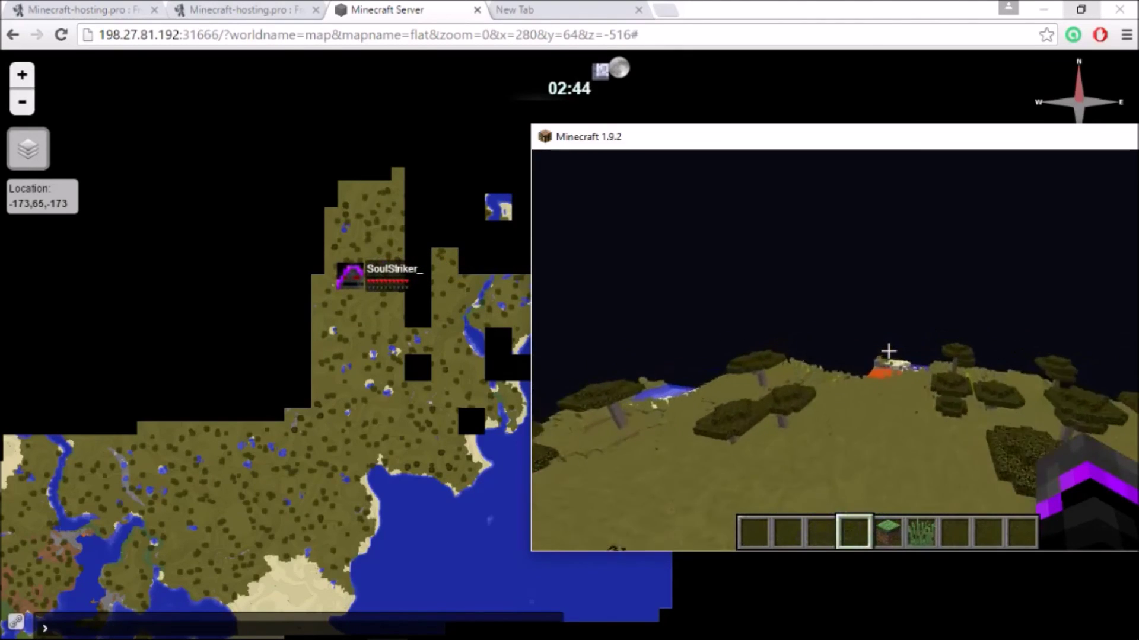
{"action": "key", "text": "w"}
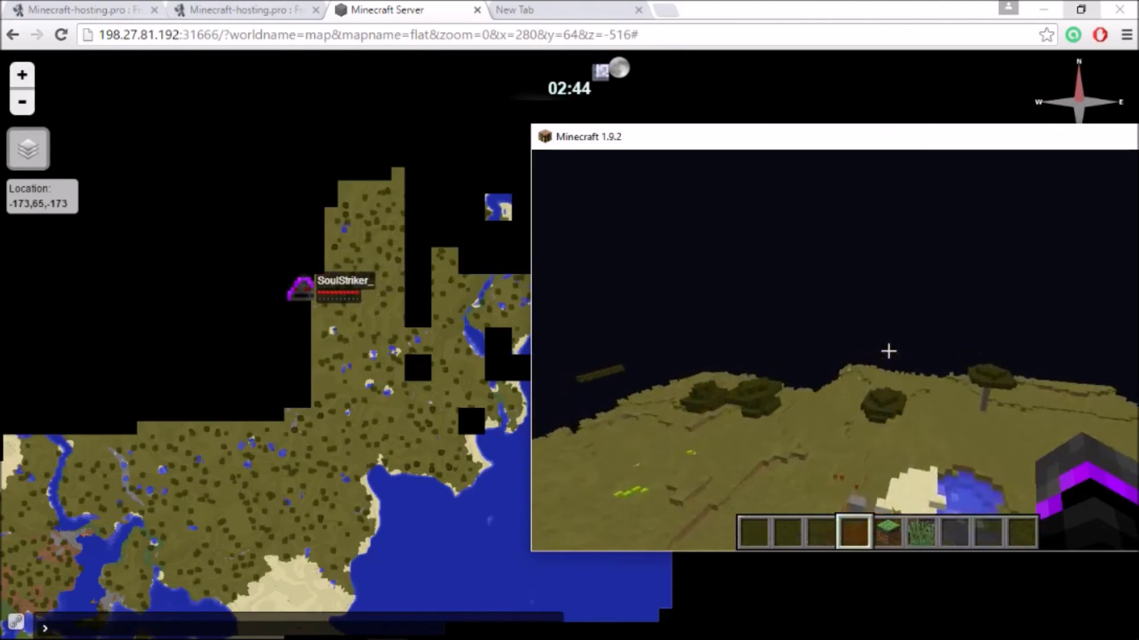
{"action": "key", "text": "w"}
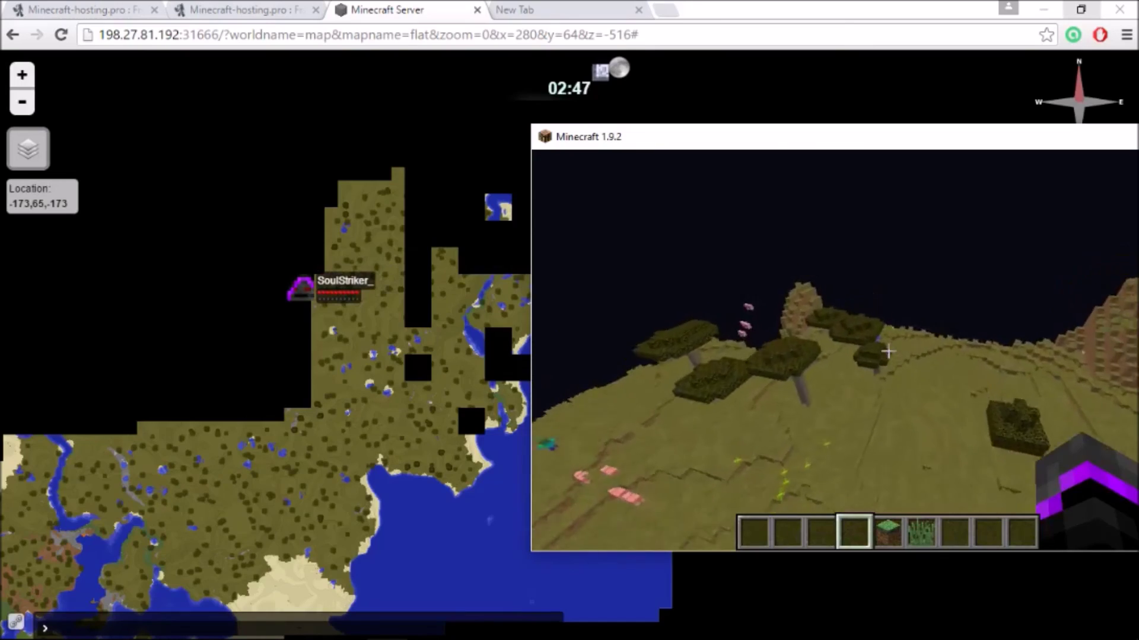
{"action": "key", "text": "w"}
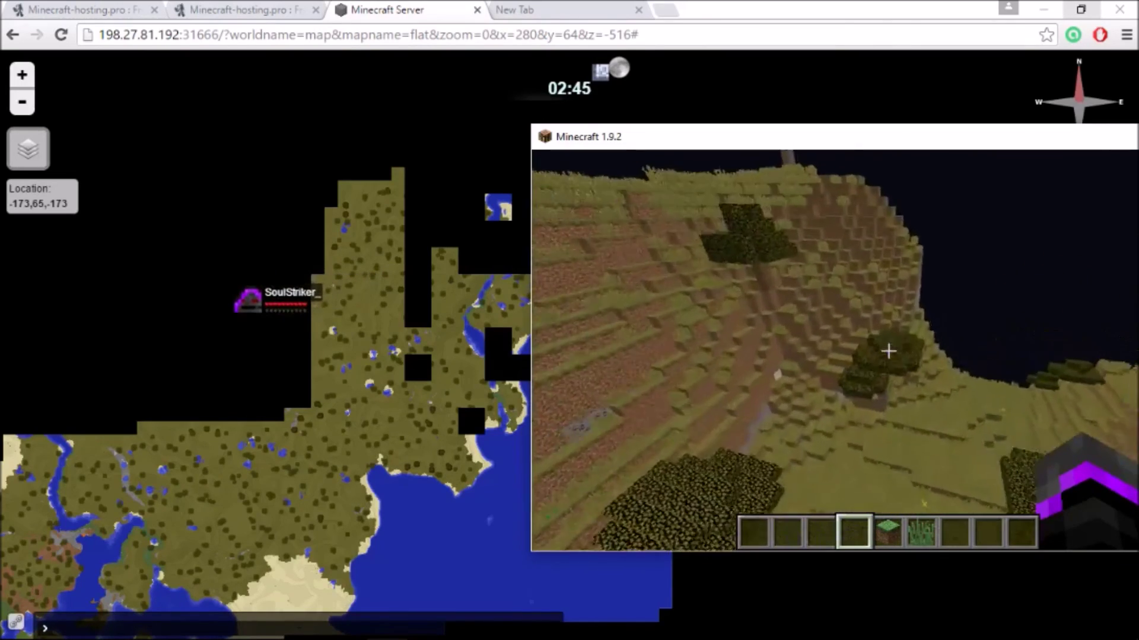
{"action": "key", "text": "w"}
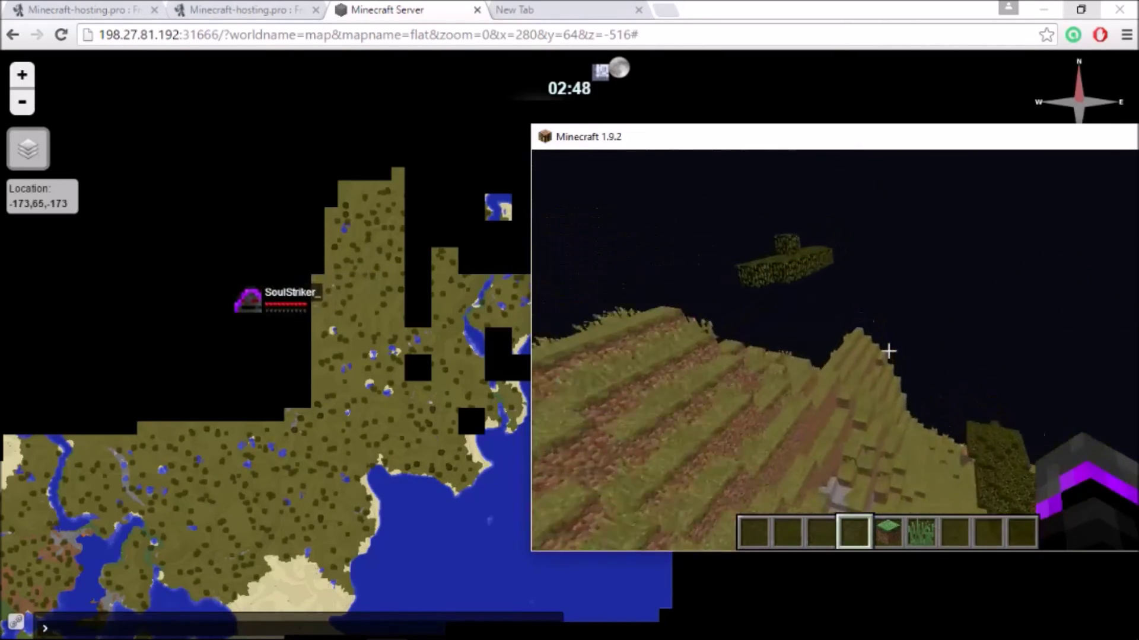
{"action": "key", "text": "w"}
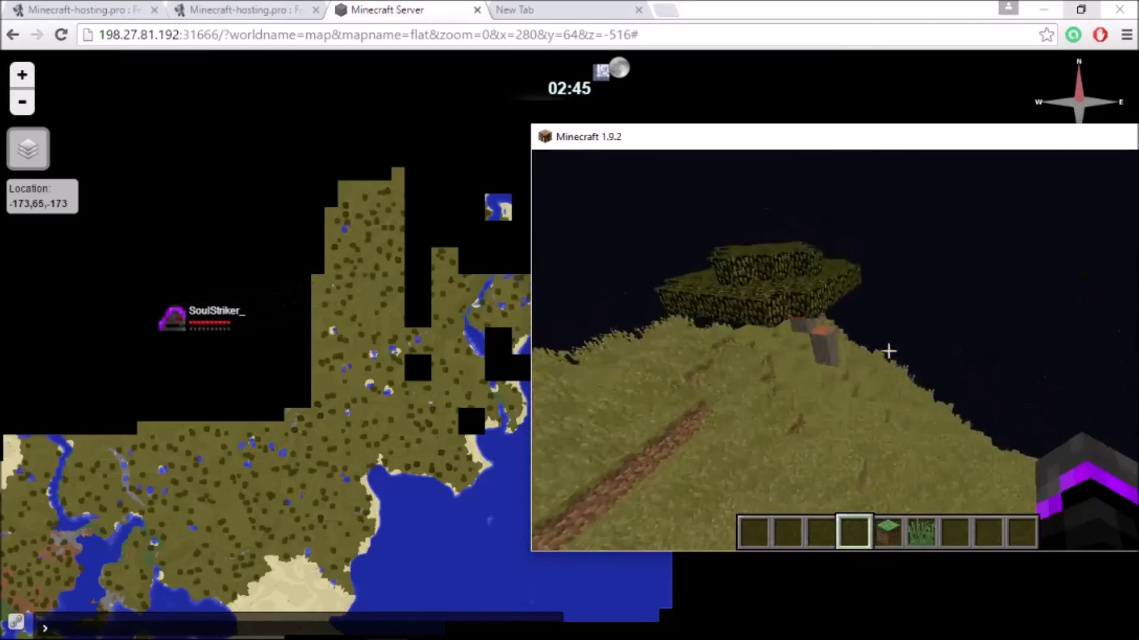
{"action": "key", "text": "w"}
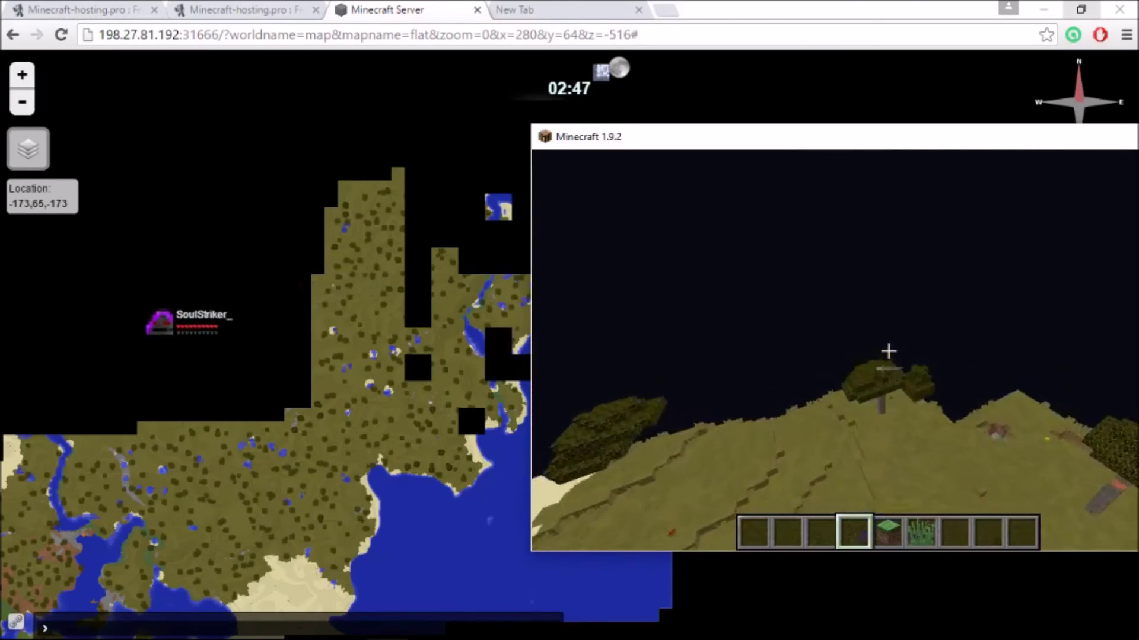
{"action": "key", "text": "w"}
{"action": "key", "text": "w"}
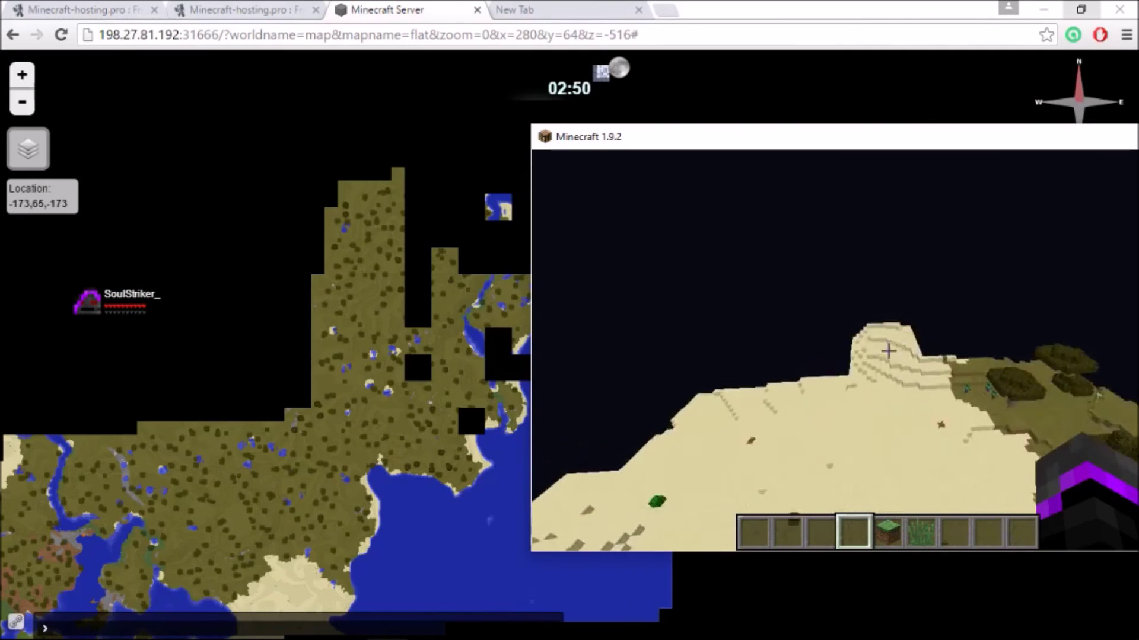
{"action": "key", "text": "w"}
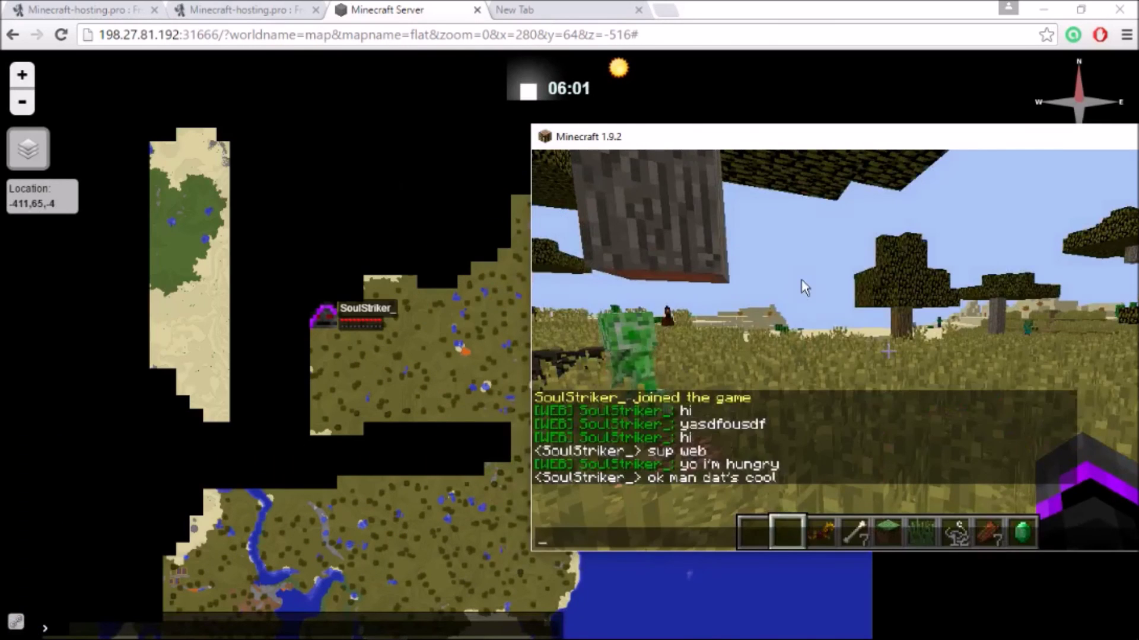
{"action": "key", "text": "Escape"}
{"action": "key", "text": "w"}
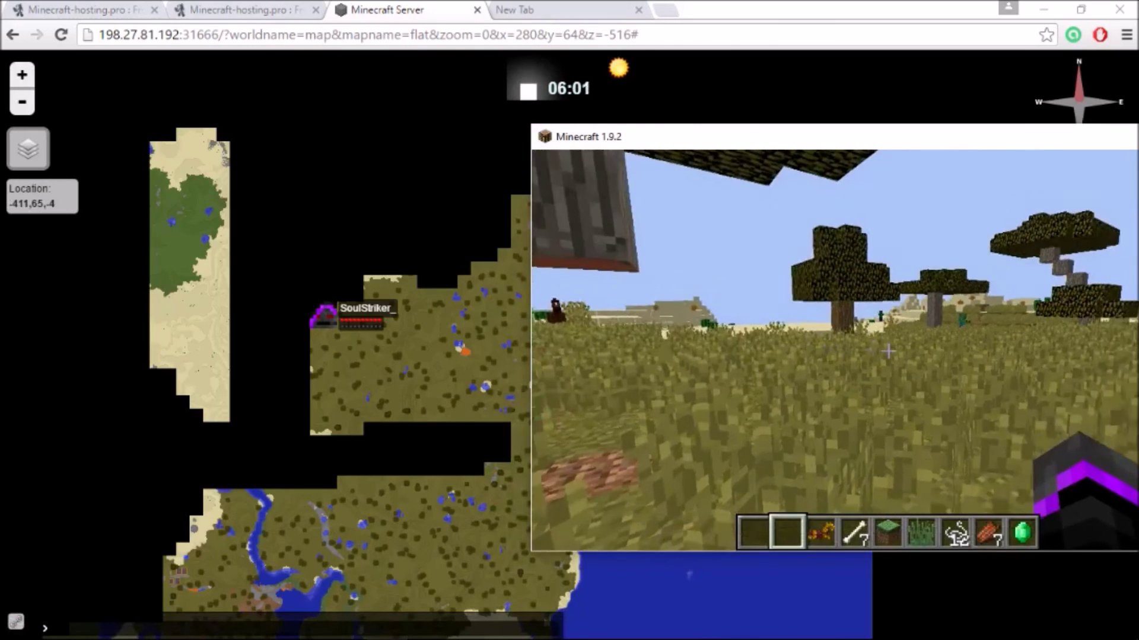
Resume play in the Minecraft window, run the player through the savanna grass and attack the spider
{"action": "key", "text": "t"}
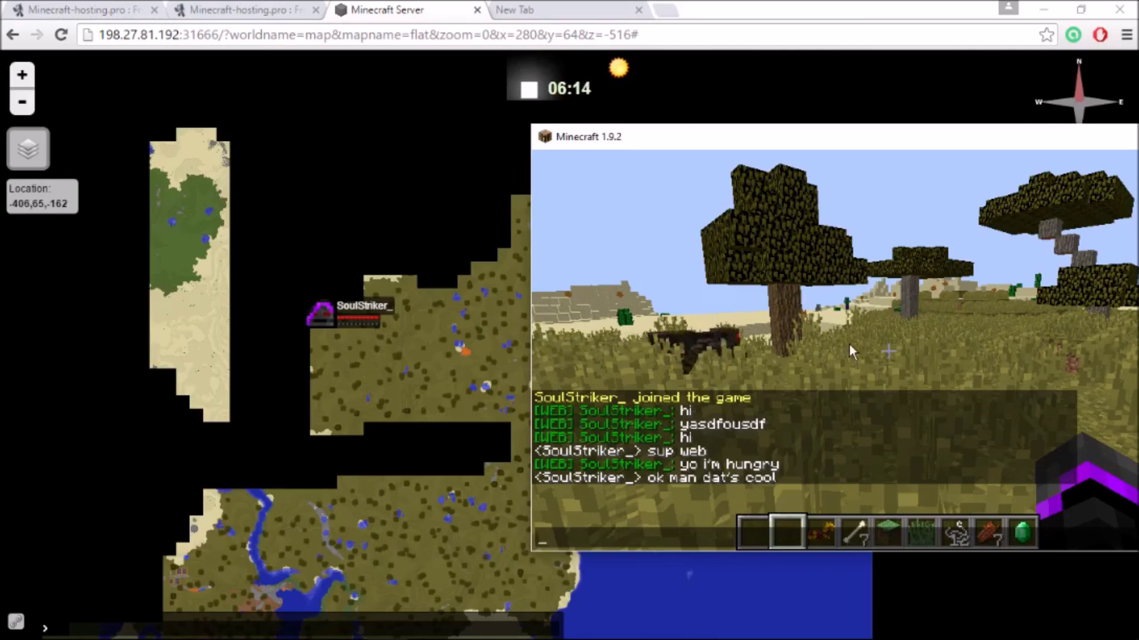
{"action": "key", "text": "Escape"}
{"action": "key", "text": "w"}
{"action": "left_click", "coordinate": [888, 351]}
{"action": "left_click", "coordinate": [888, 351]}
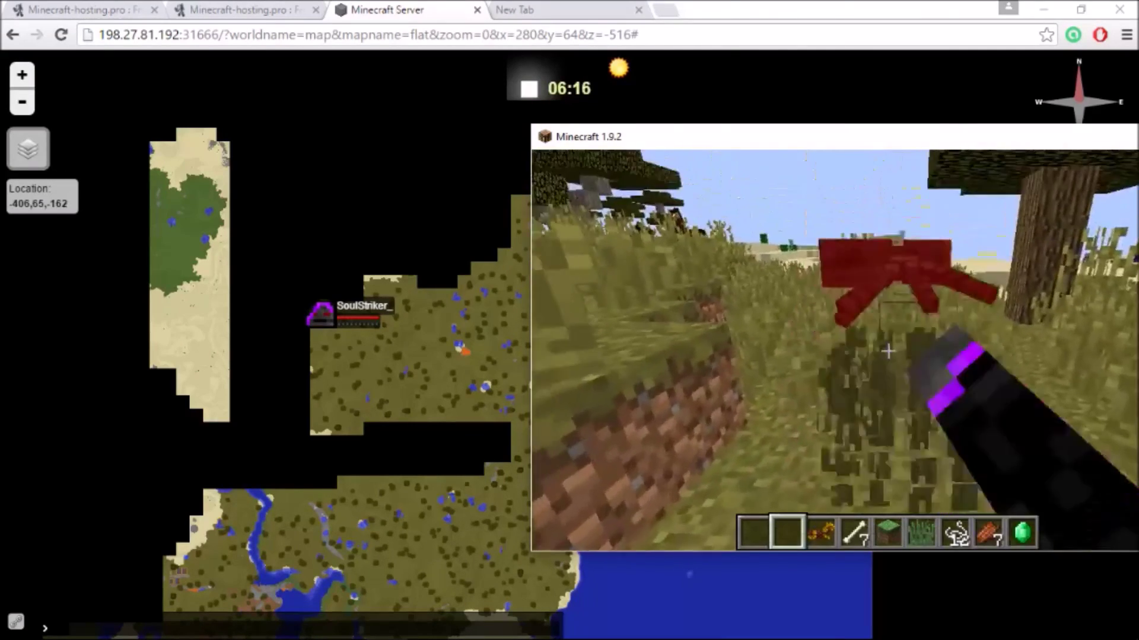
Check the player marker on the browser's live map, return to Minecraft and run the player into the desert
{"action": "key", "text": "t"}
{"action": "left_click", "coordinate": [700, 18]}
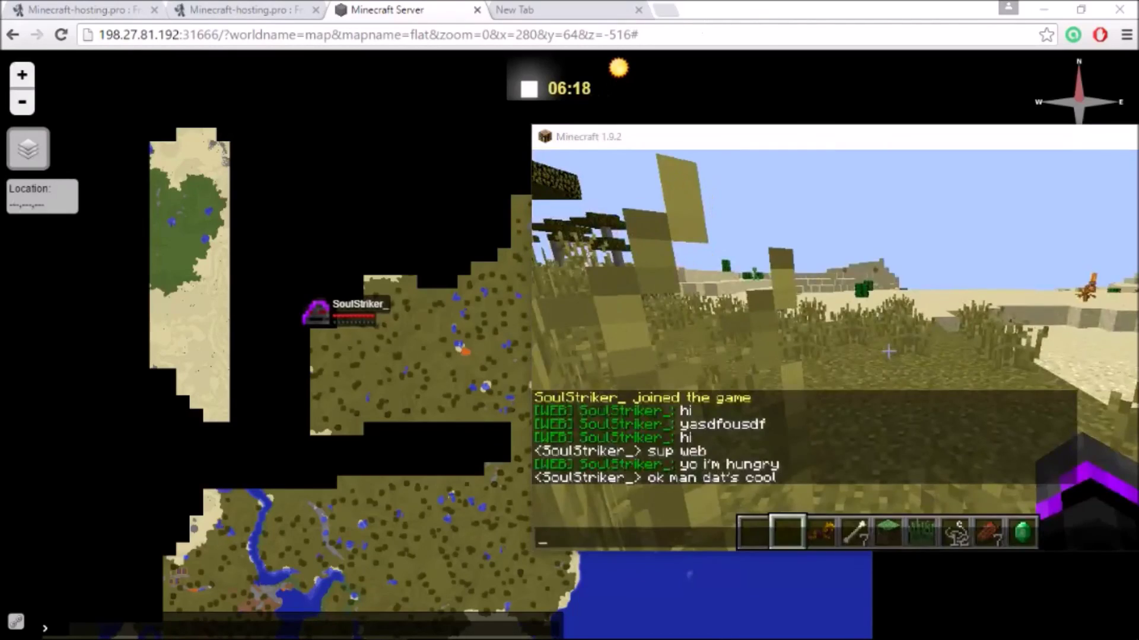
{"action": "key", "text": "alt+Tab"}
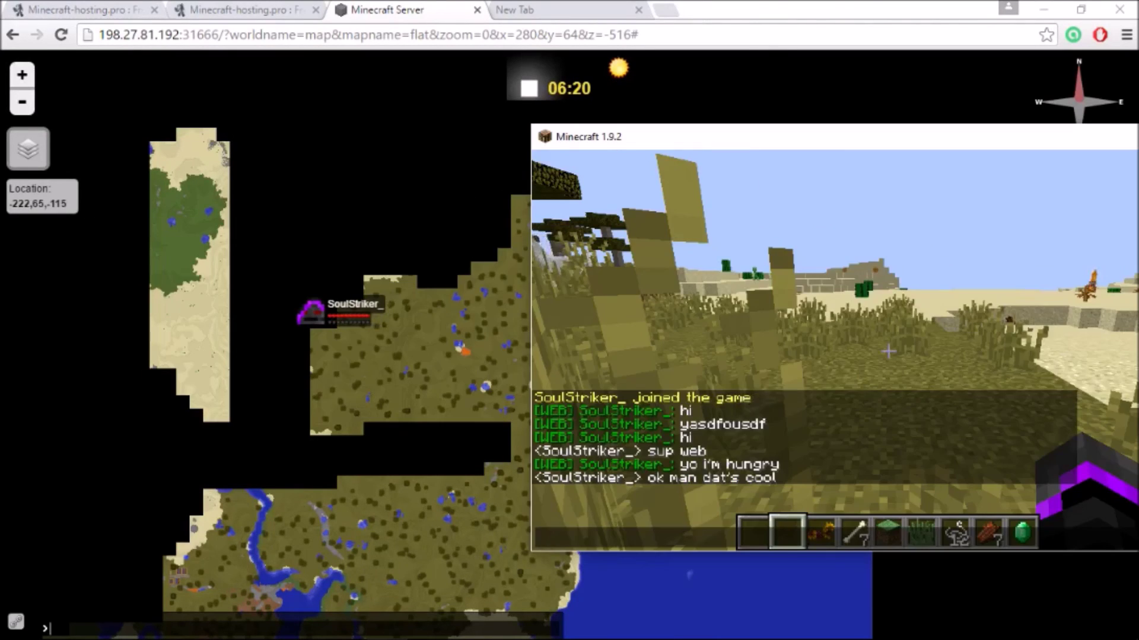
{"action": "key", "text": "Escape"}
{"action": "key", "text": "w"}
{"action": "left_click", "coordinate": [888, 351]}
{"action": "left_click", "coordinate": [888, 351]}
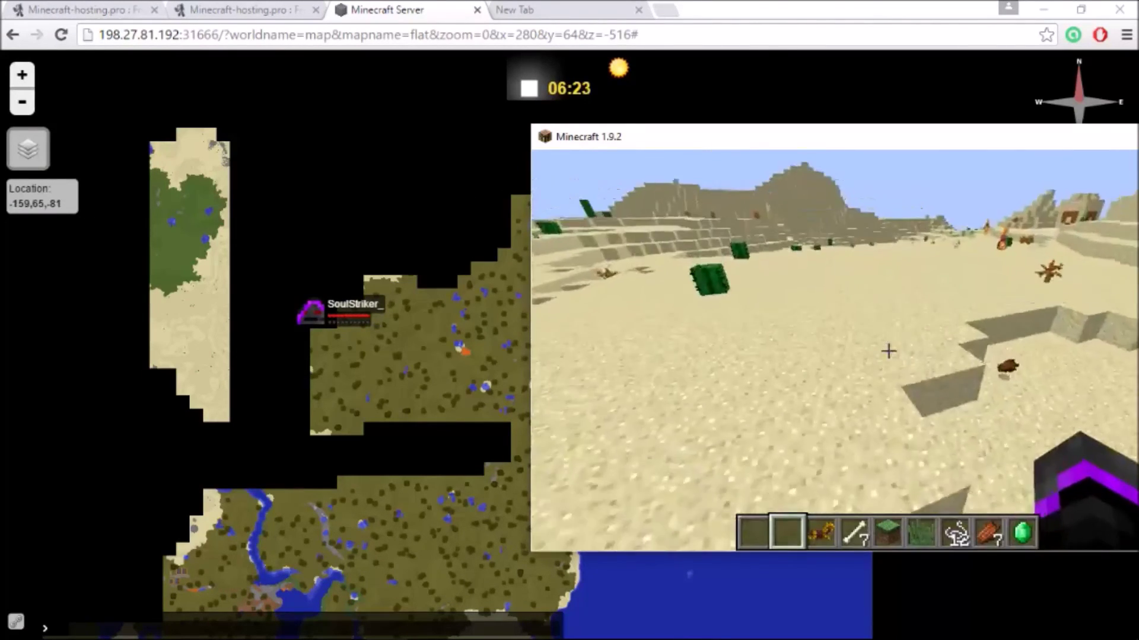
Run the player across the desert to the burning zombie and attack it
{"action": "key", "text": "w"}
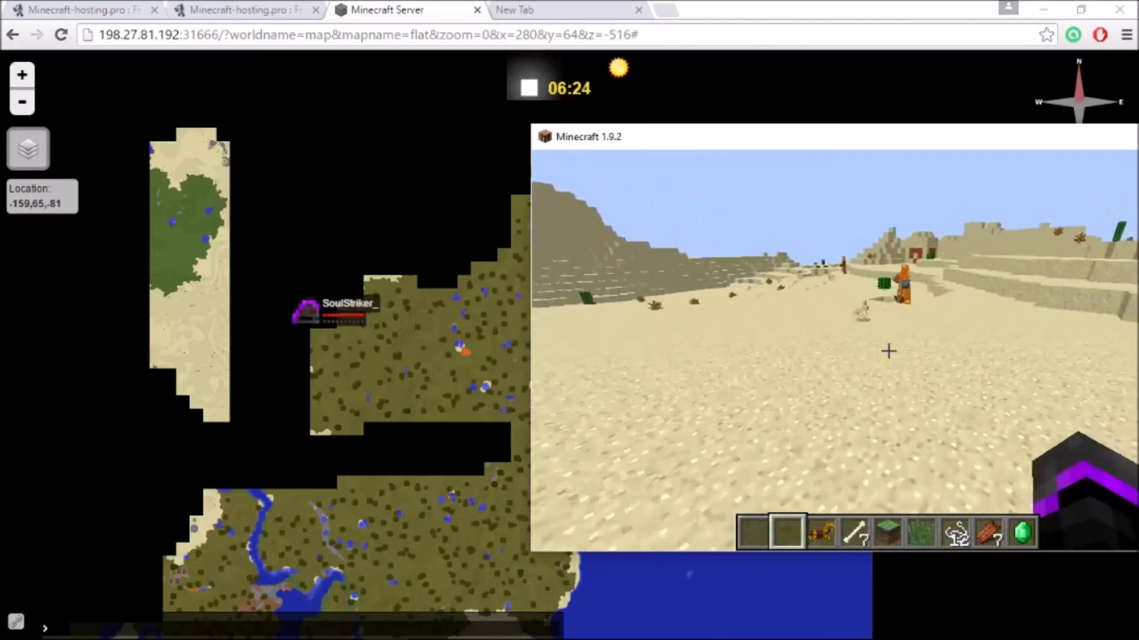
{"action": "key", "text": "w"}
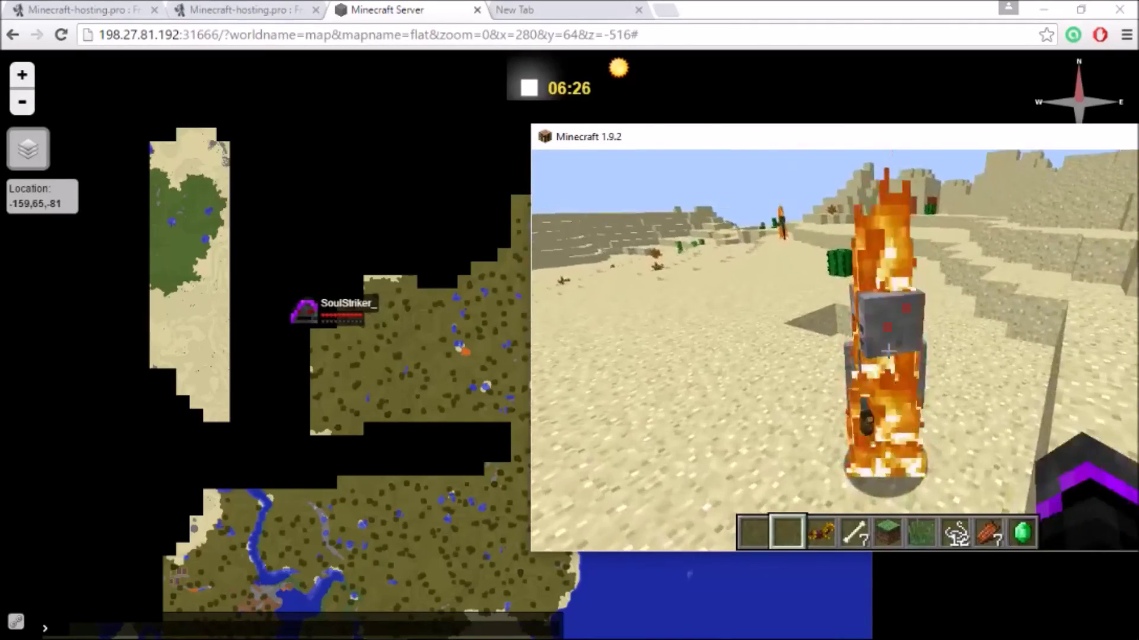
{"action": "left_click", "coordinate": [888, 351]}
{"action": "left_click", "coordinate": [888, 351]}
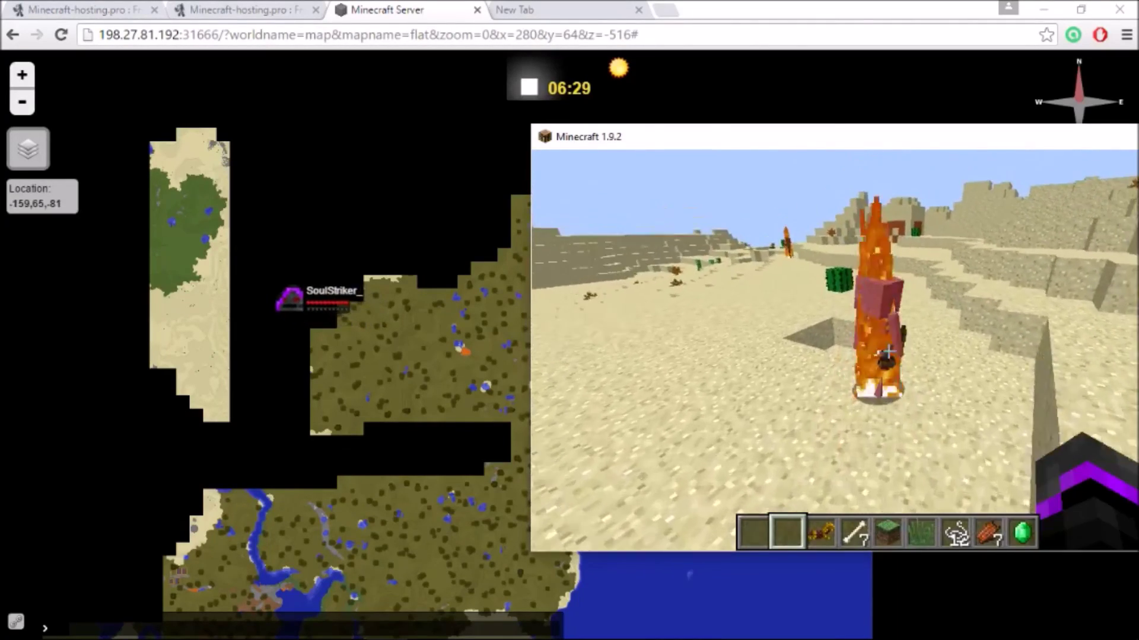
{"action": "left_click", "coordinate": [888, 351]}
{"action": "left_click", "coordinate": [889, 351]}
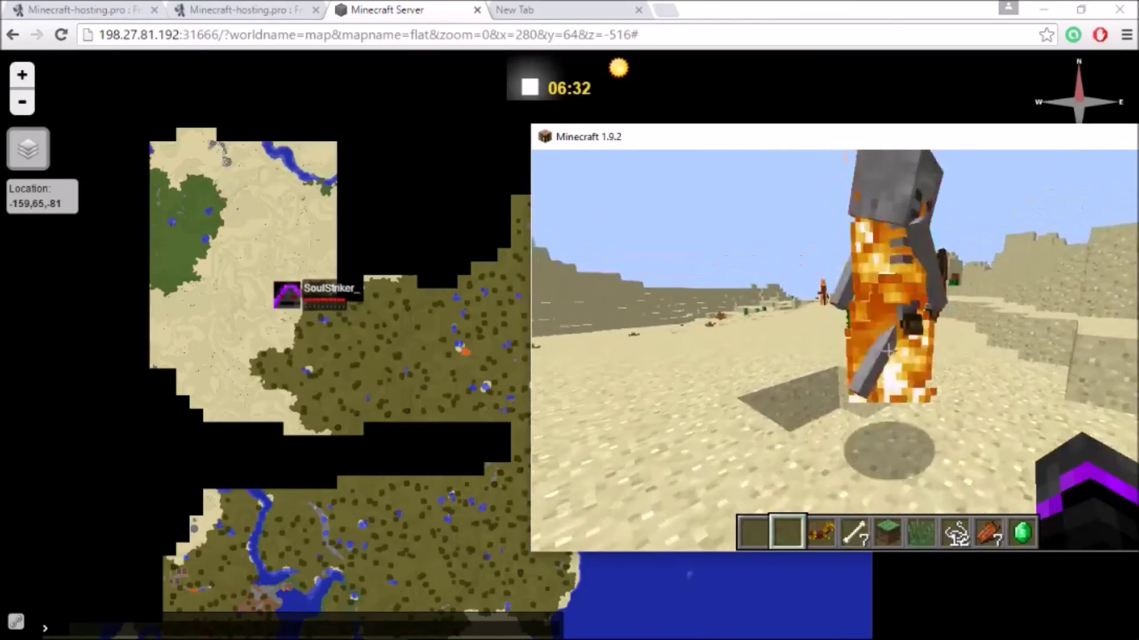
Pause play to examine the desert terrain around the player on the live map, and resume fighting the burning zombie
{"action": "key", "text": "t"}
{"action": "key", "text": "Escape"}
{"action": "left_click", "coordinate": [888, 352]}
{"action": "key", "text": "w"}
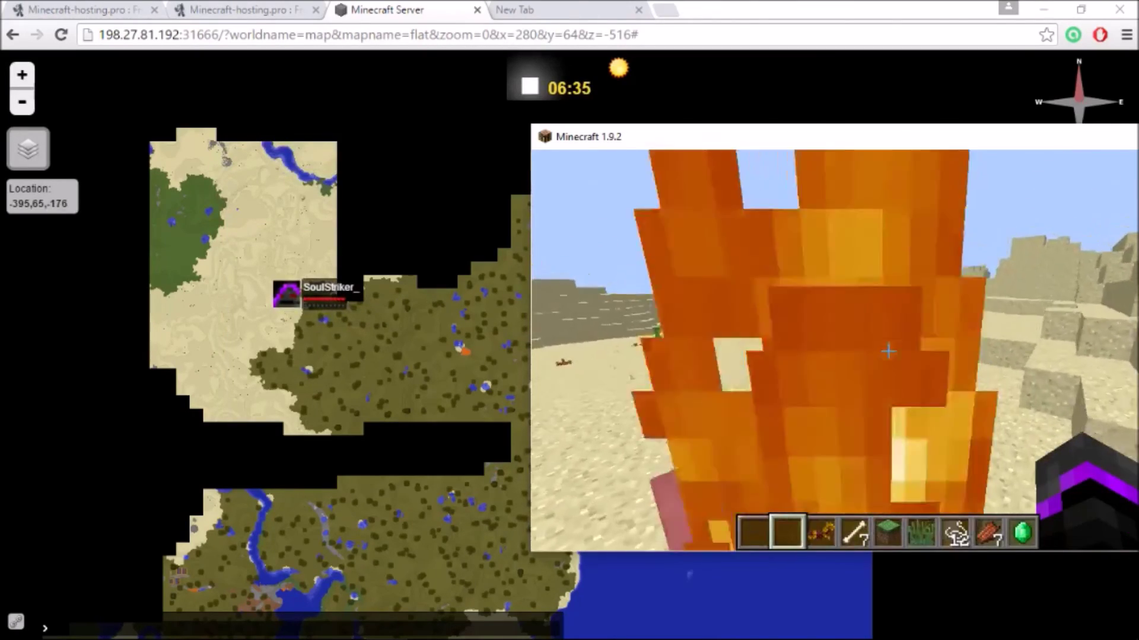
Run and jump the player over the sand to the desert temple and pick a sandstone block into the hotbar
{"action": "key", "text": "w"}
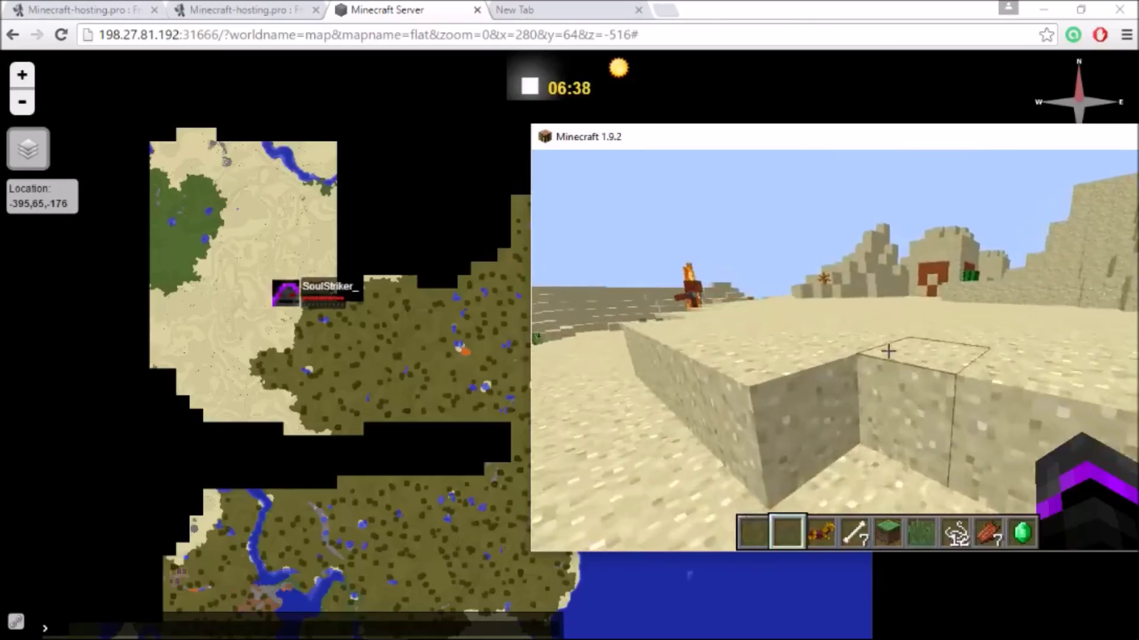
{"action": "key", "text": "w"}
{"action": "key", "text": "space"}
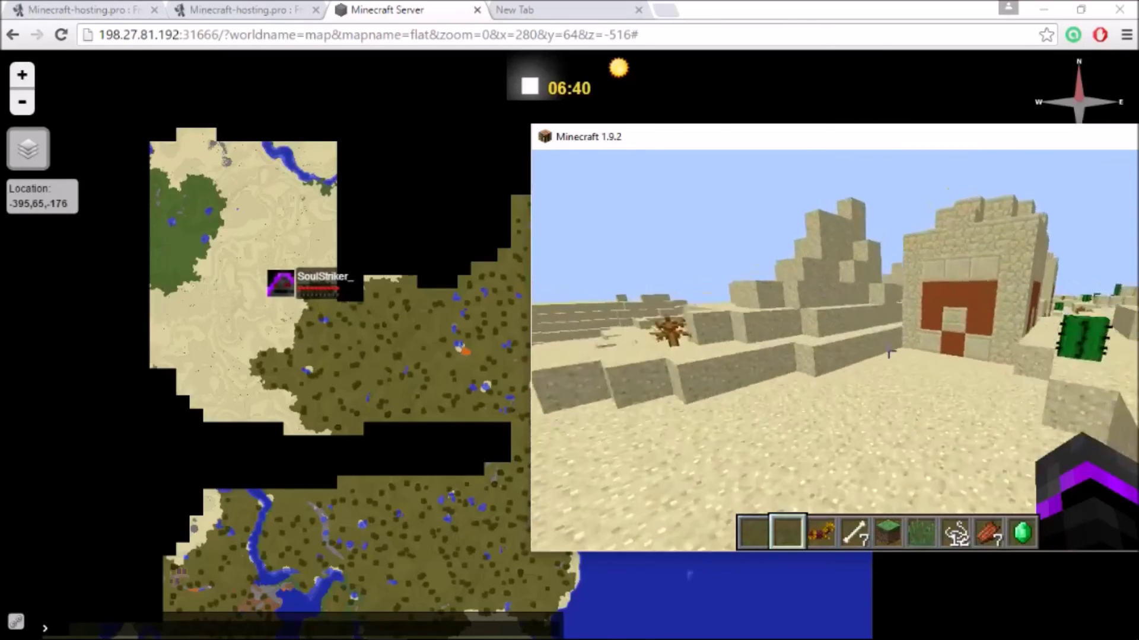
{"action": "key", "text": "w"}
{"action": "key", "text": "space"}
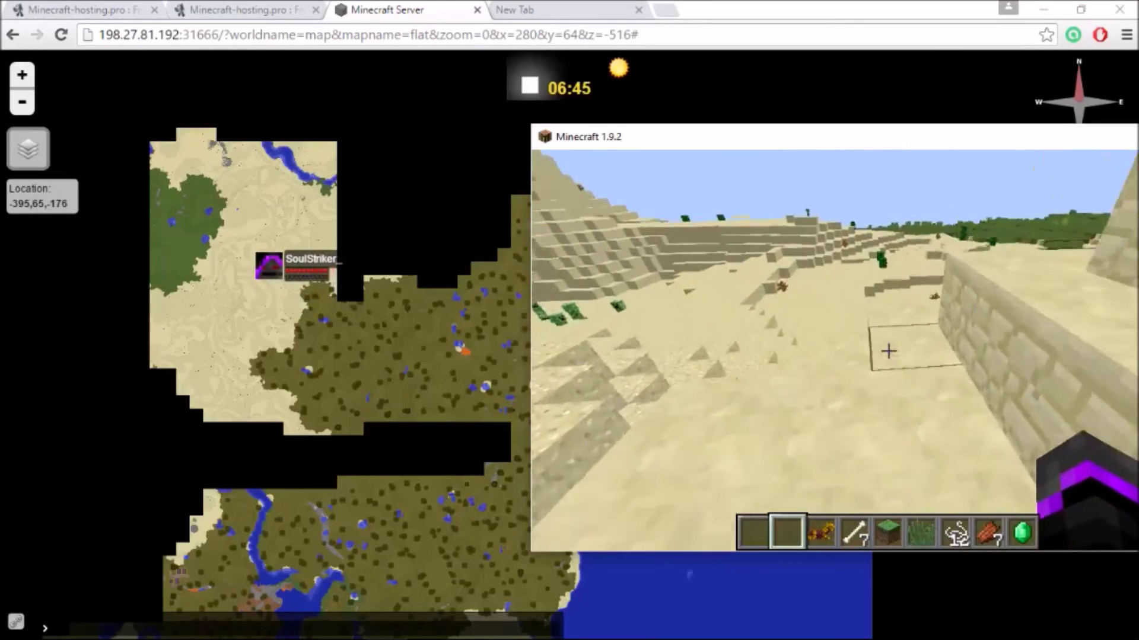
{"action": "key", "text": "w"}
{"action": "middle_click", "coordinate": [888, 351]}
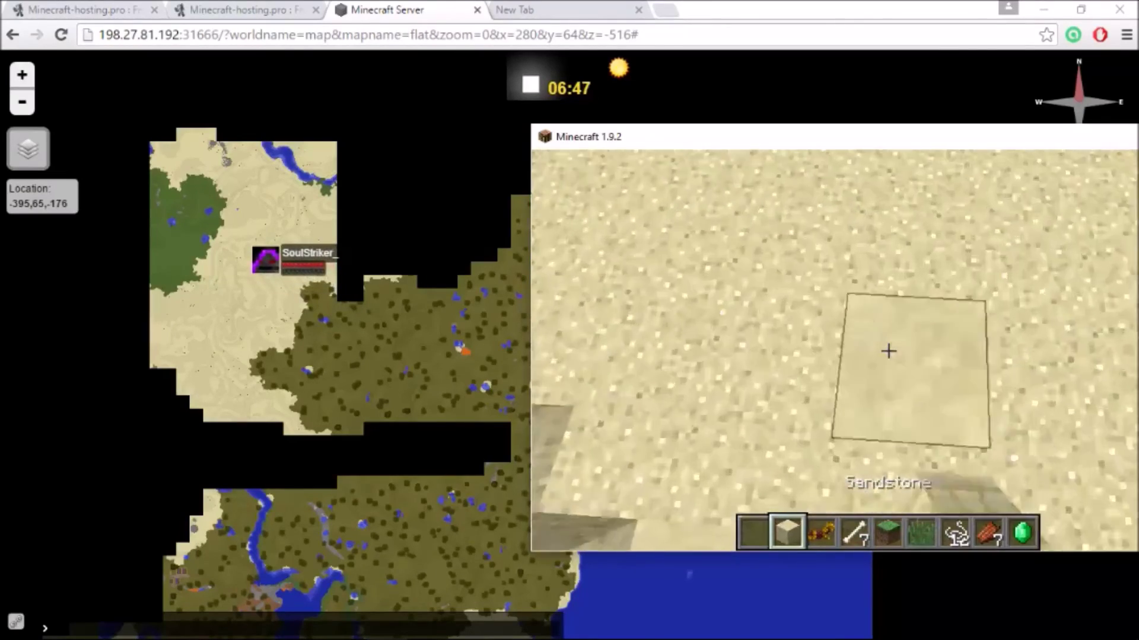